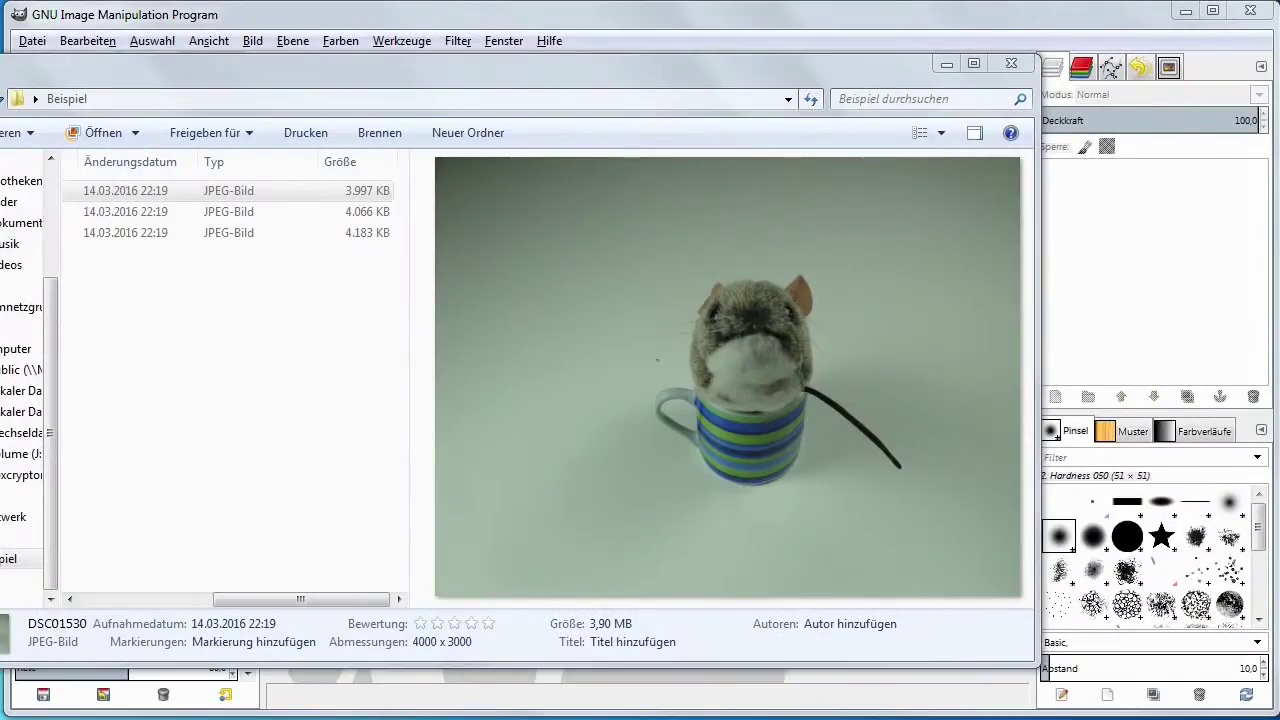
- Preview photos DSC01530, DSC01531 and DSC01532 in the Beispiel folder, then reposition the Explorer window
click(160, 210)
click(148, 191)
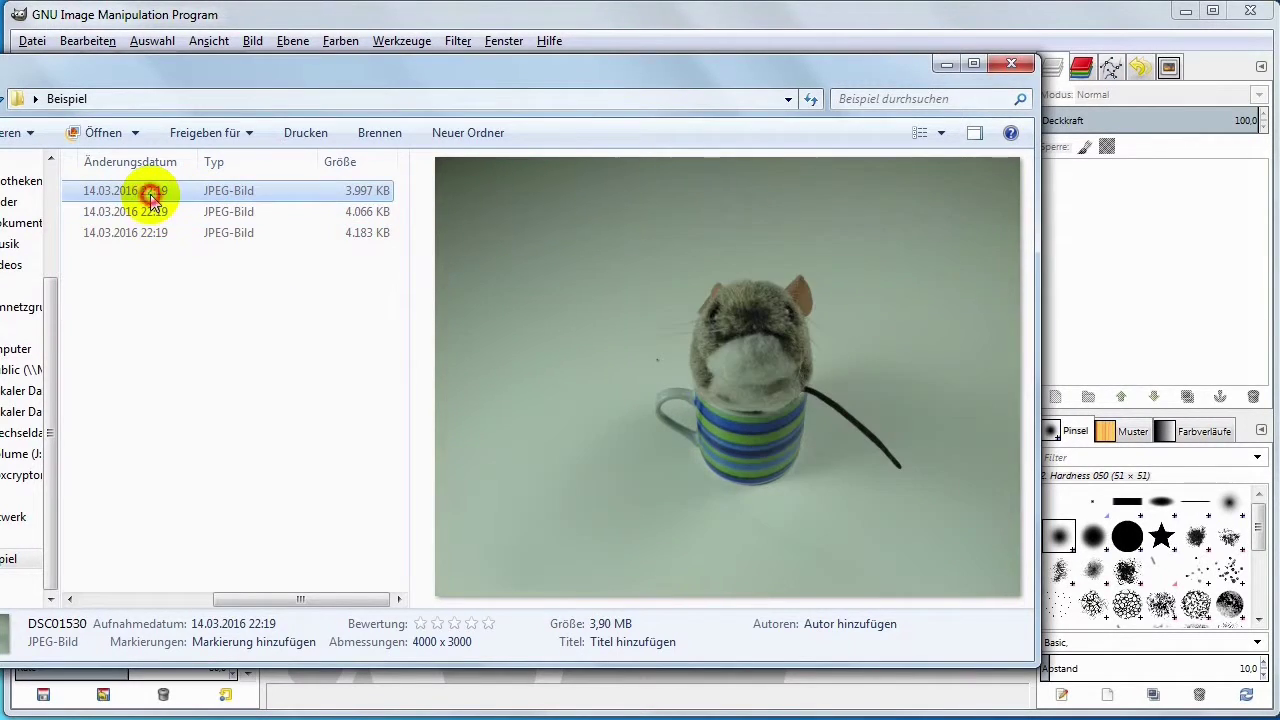
click(155, 211)
click(158, 233)
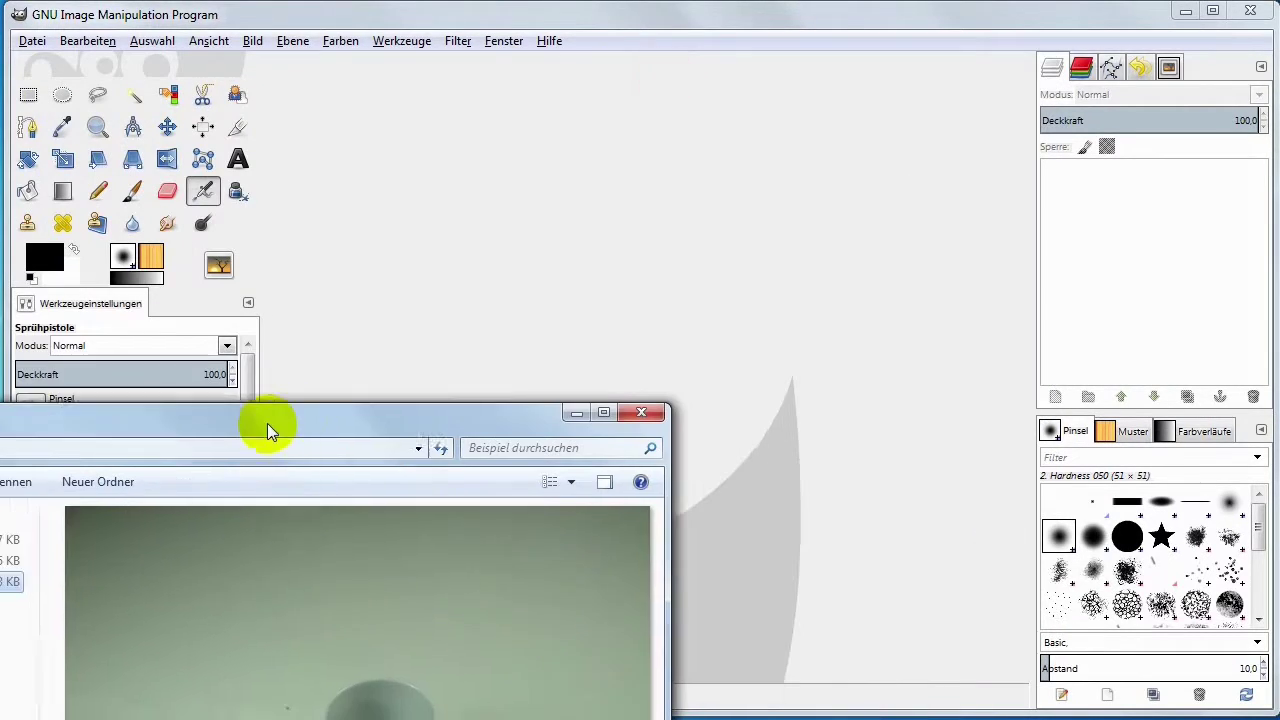
drag(665, 80, 255, 421)
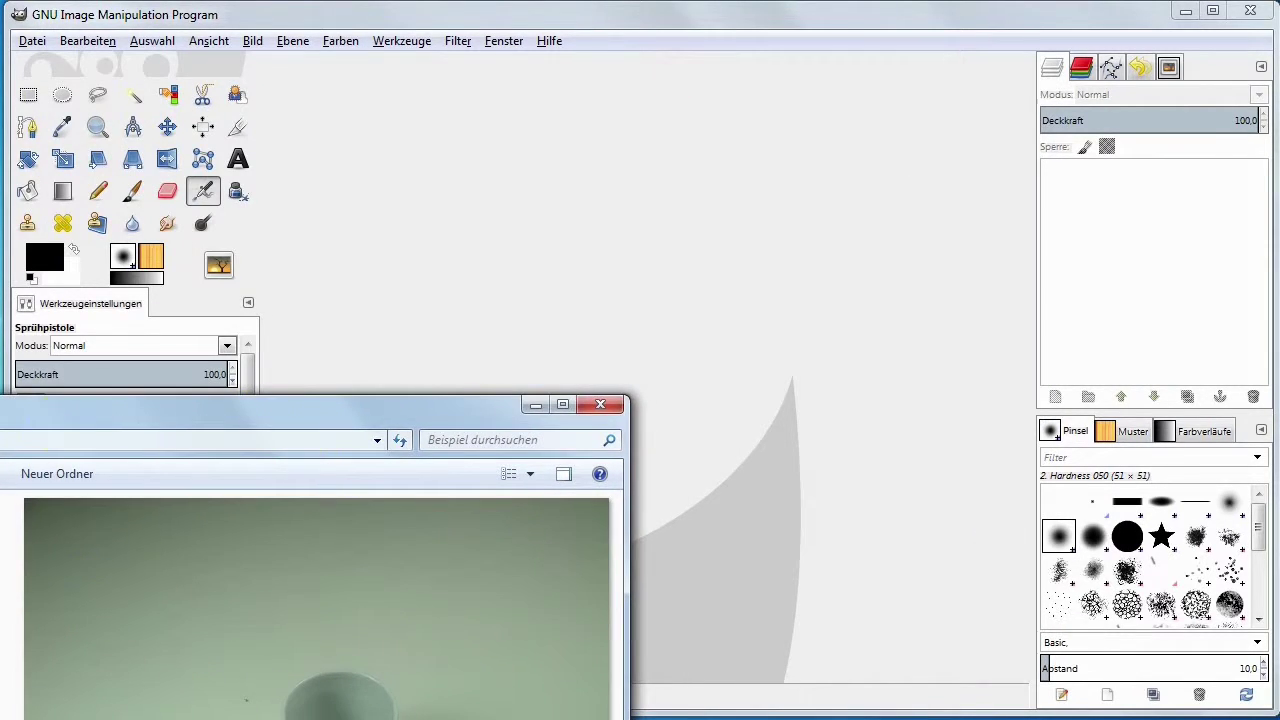
drag(101, 409, 503, 235)
- Load DSC01530.JPG into GIMP and view it at 1:8 (12.5%) zoom
click(255, 357)
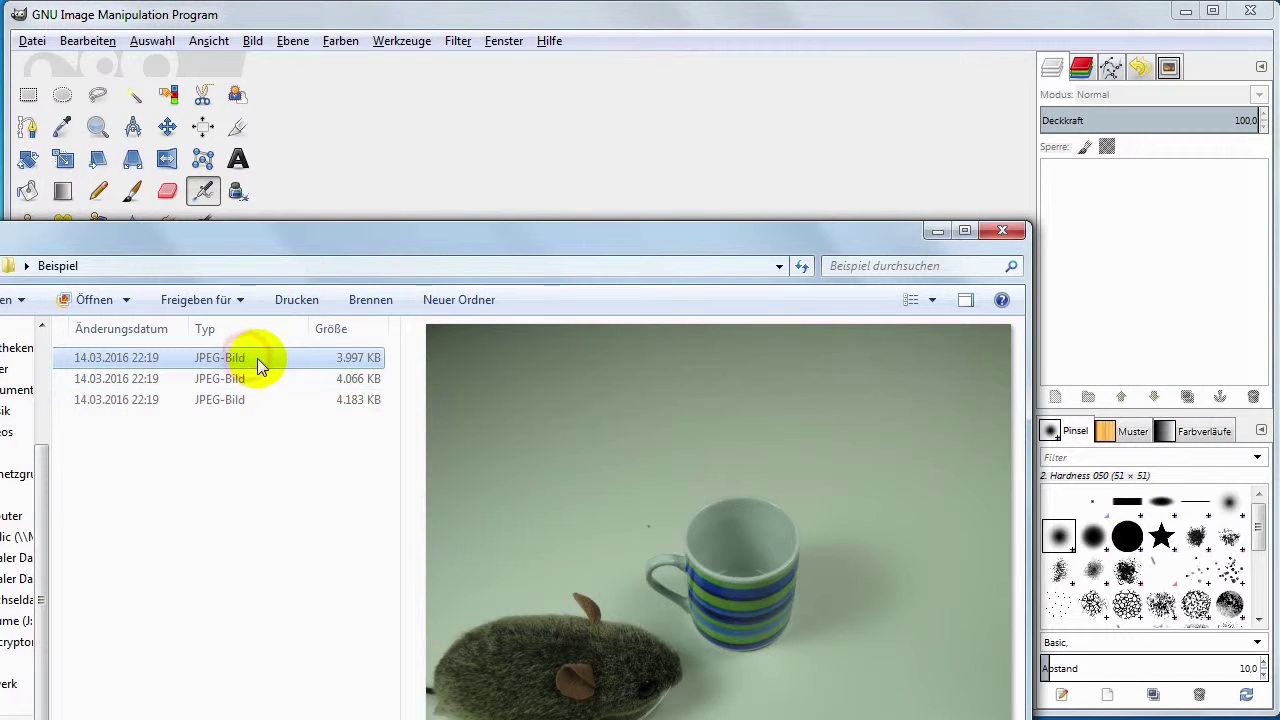
drag(258, 360, 578, 175)
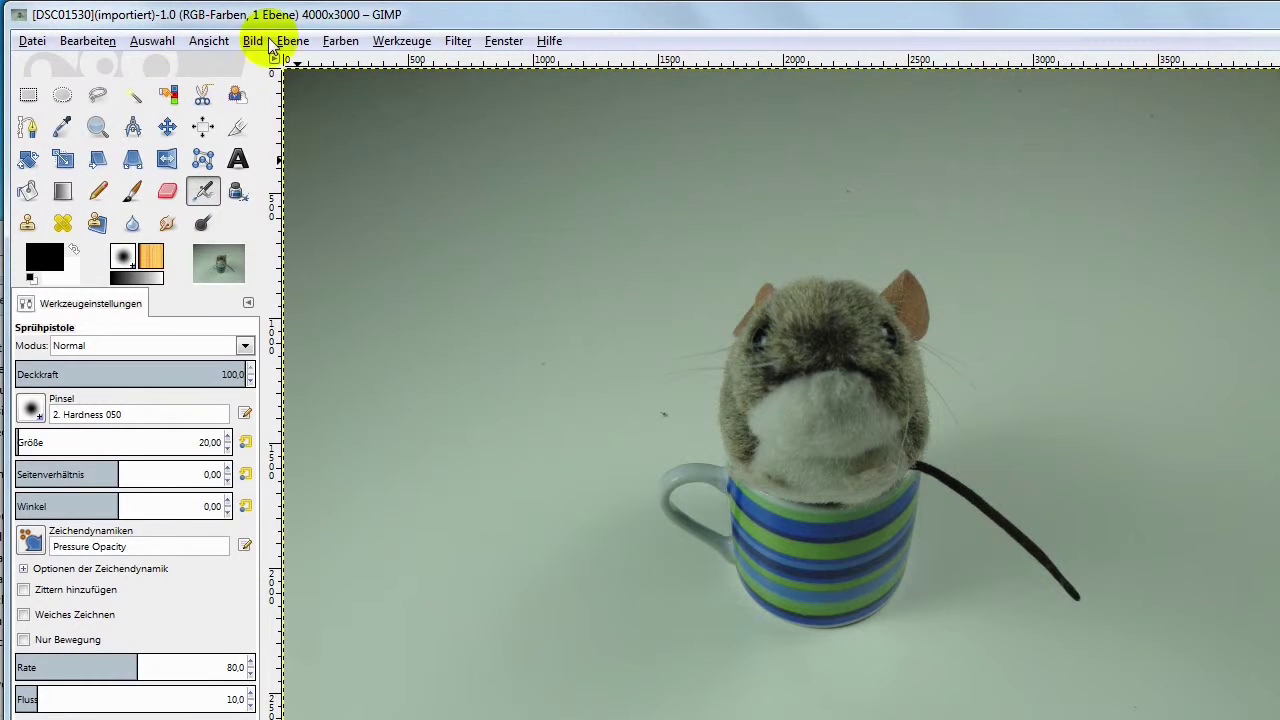
click(208, 40)
mouse_move(265, 106)
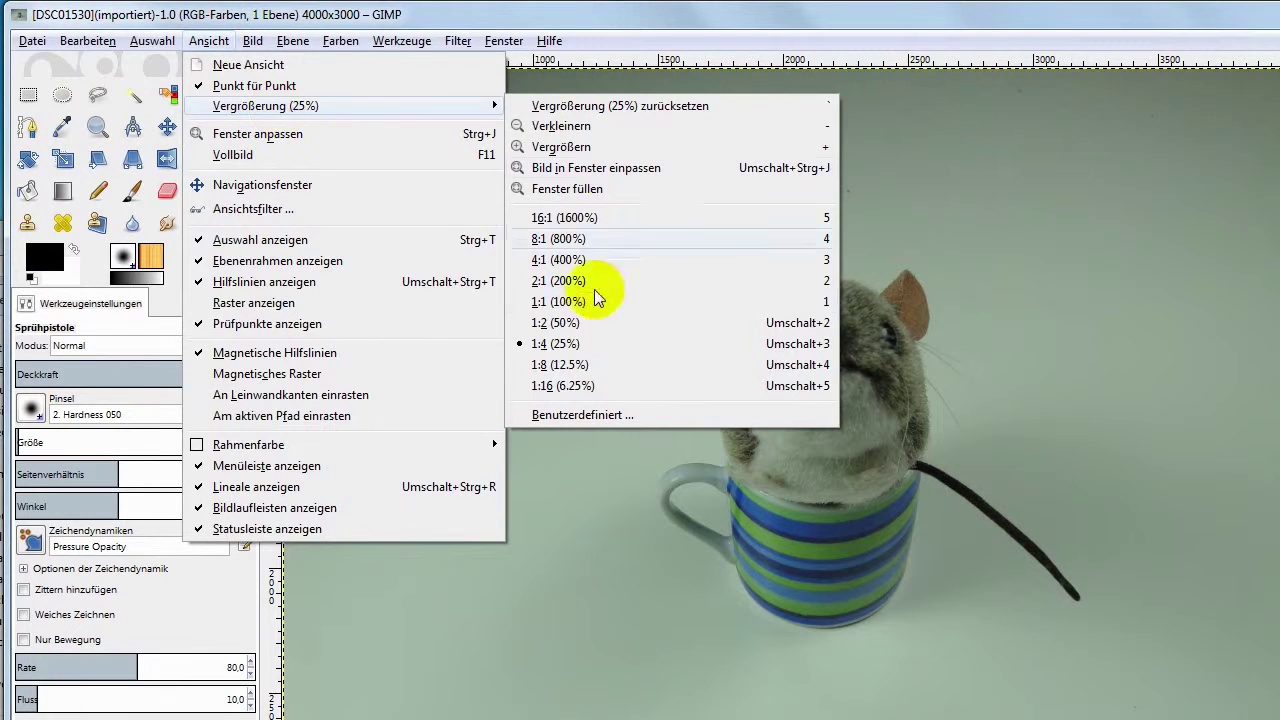
click(578, 360)
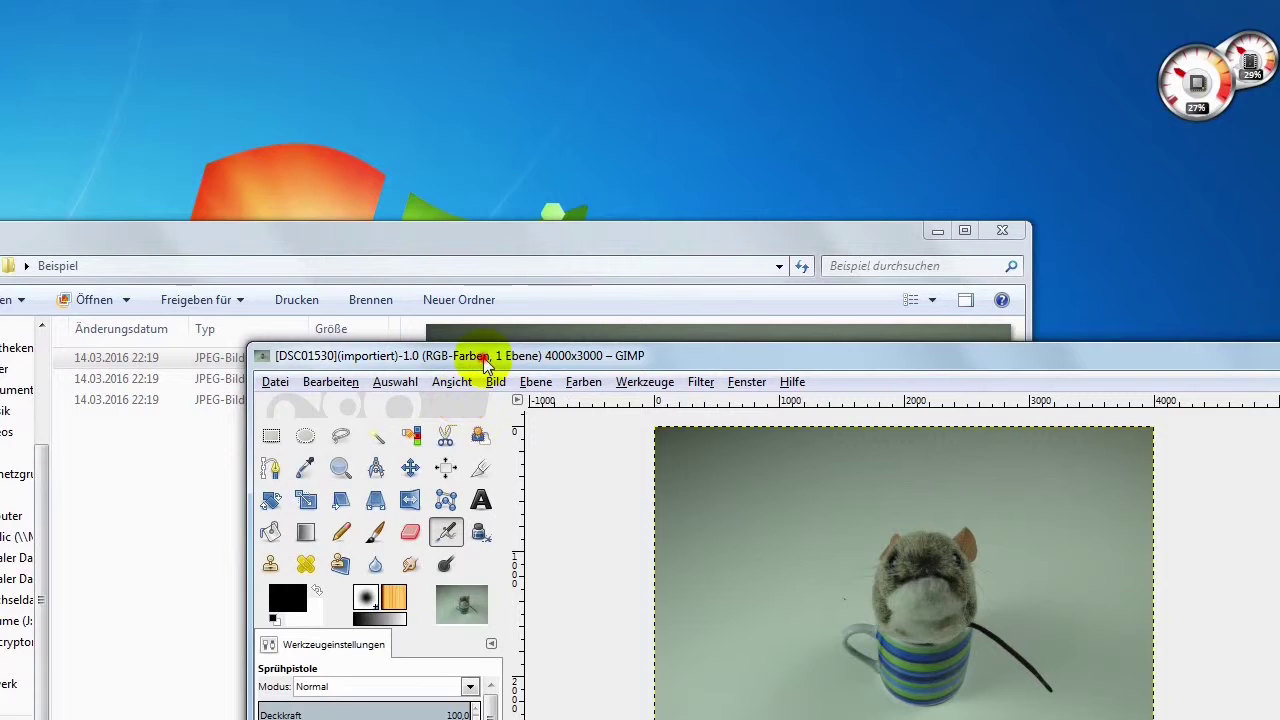
- Maximize the GIMP window and close Explorer
drag(487, 356, 213, 22)
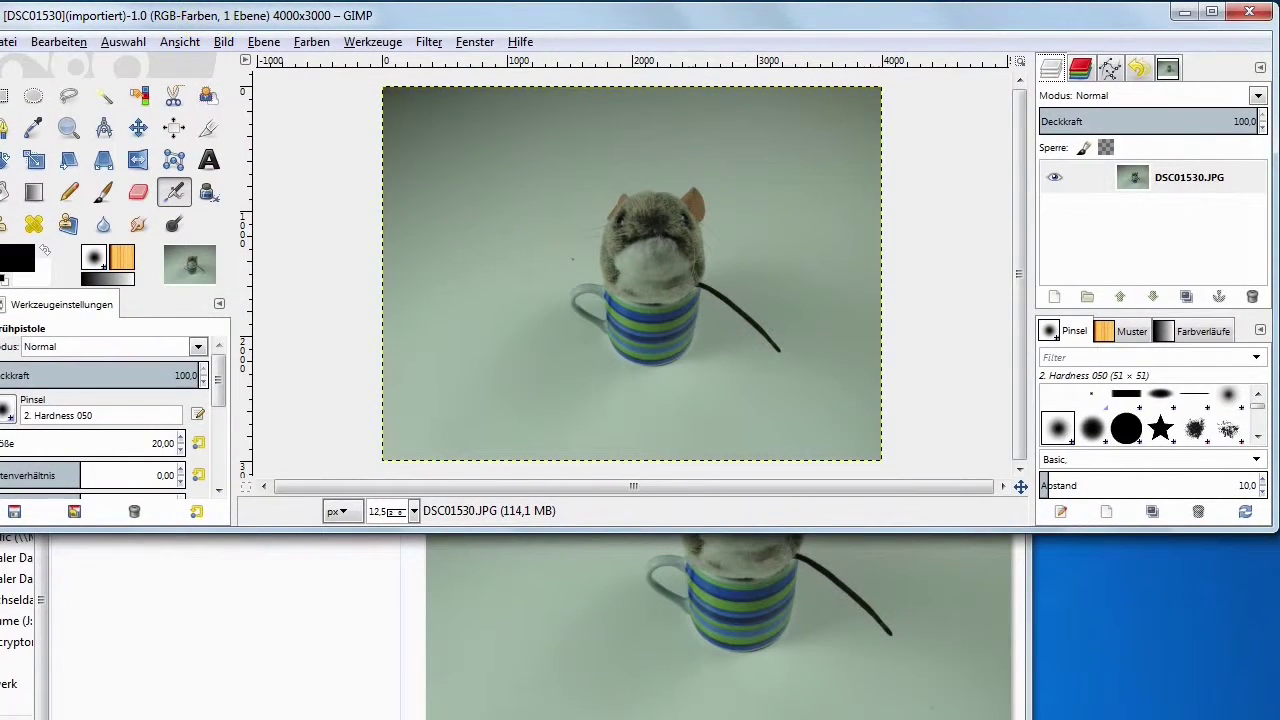
key(super+Up)
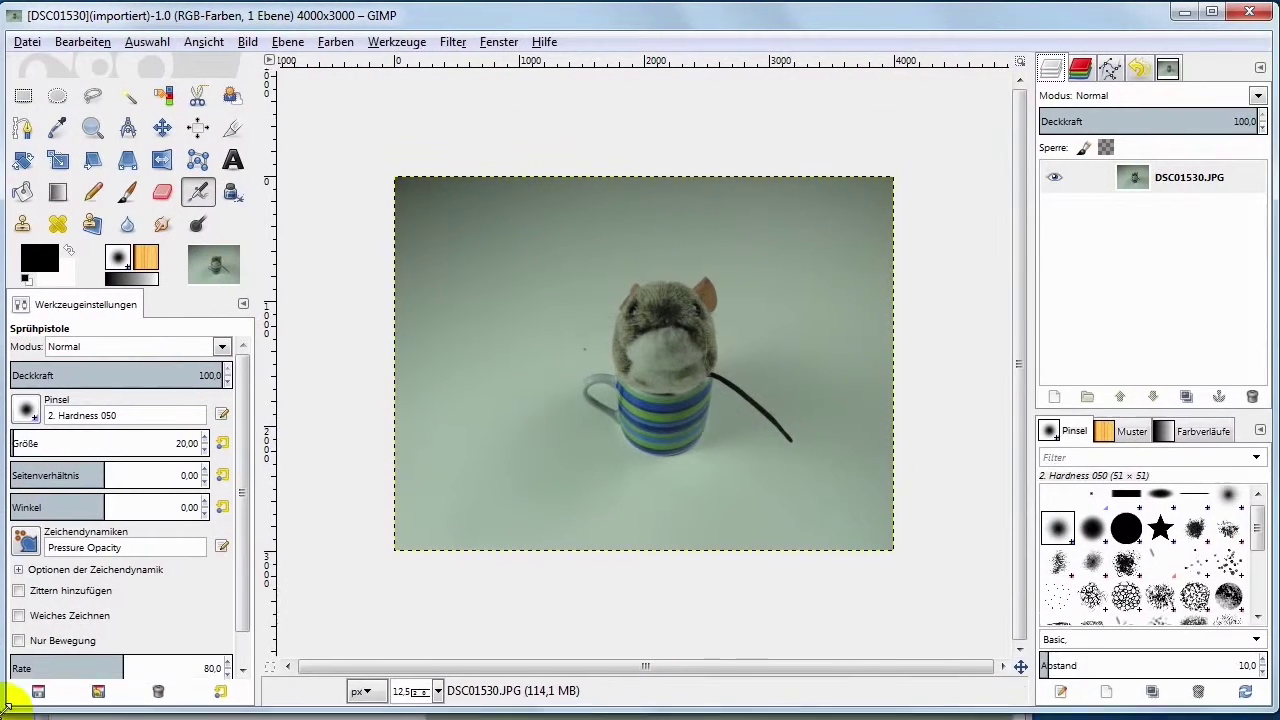
key(alt+Tab)
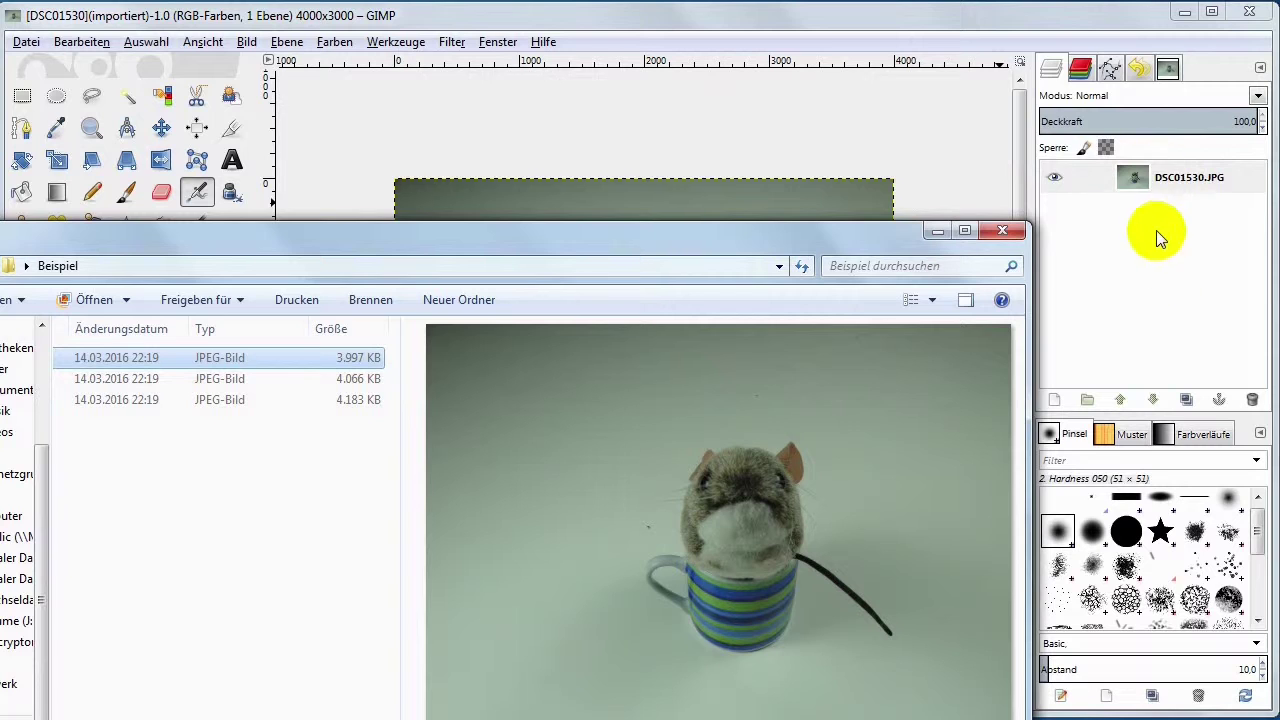
click(985, 231)
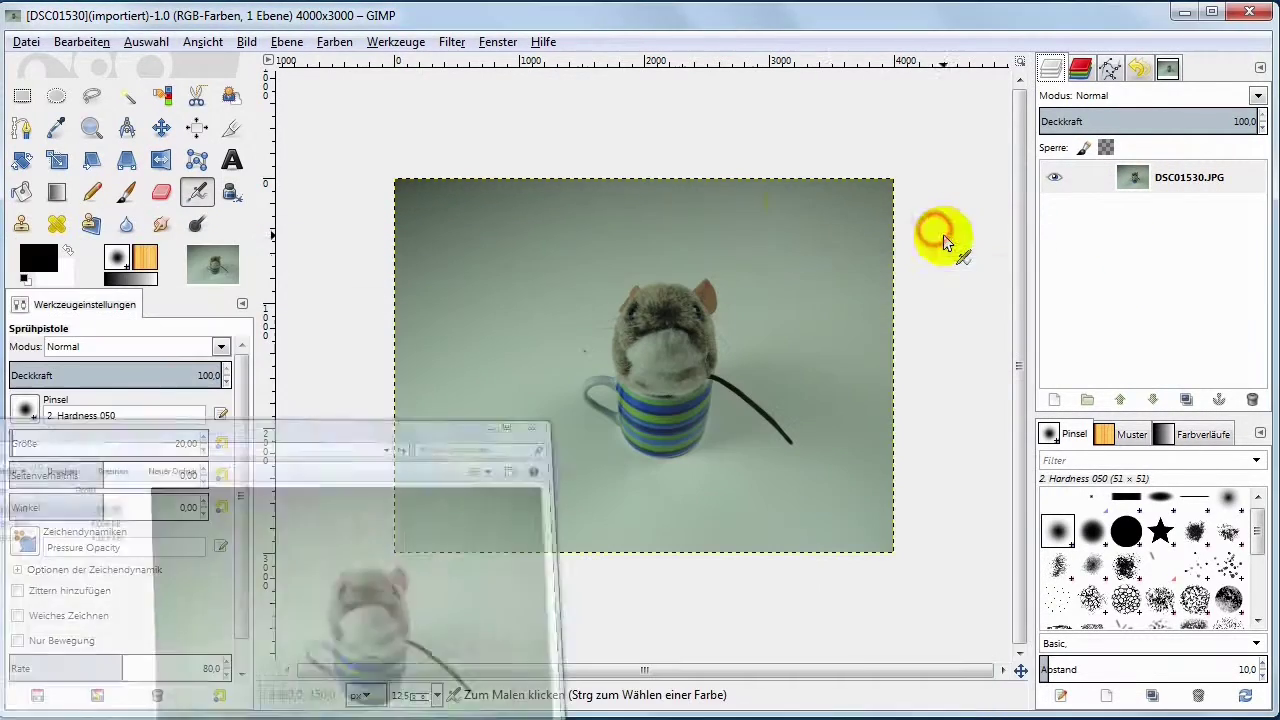
- Open DSC01531.JPG as a new layer using Datei > Als Ebenen öffnen
click(22, 44)
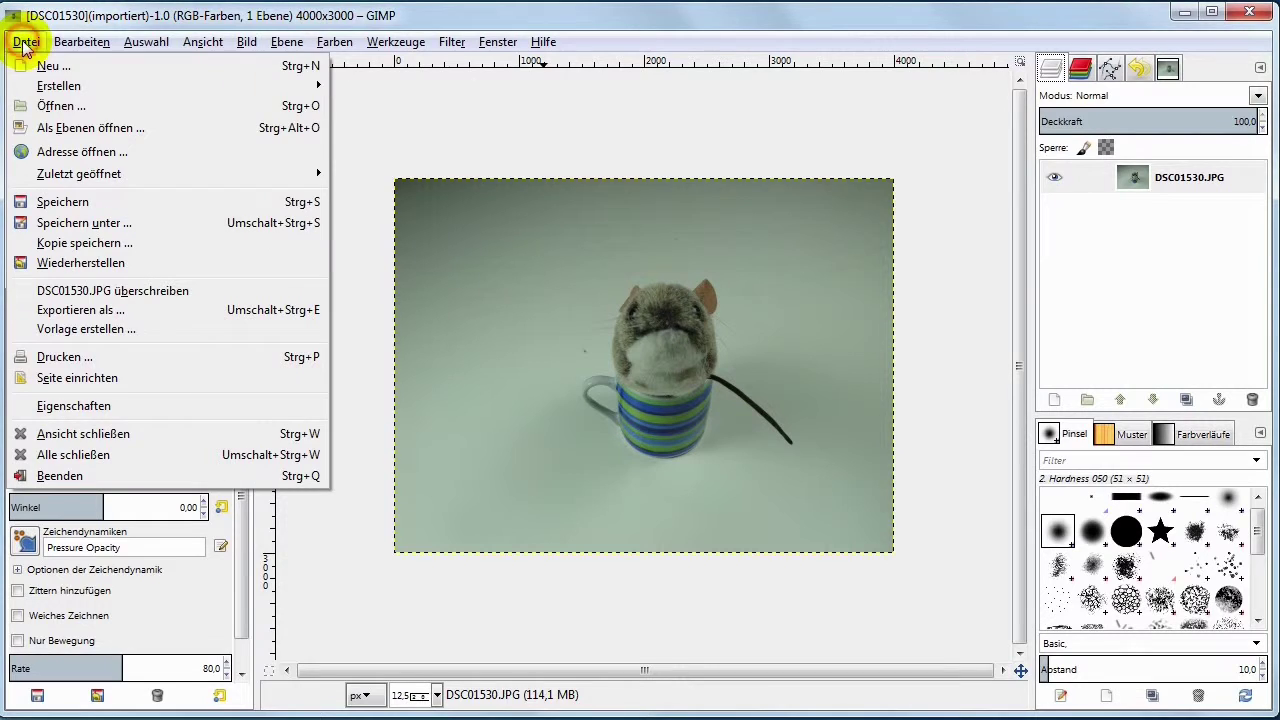
click(80, 130)
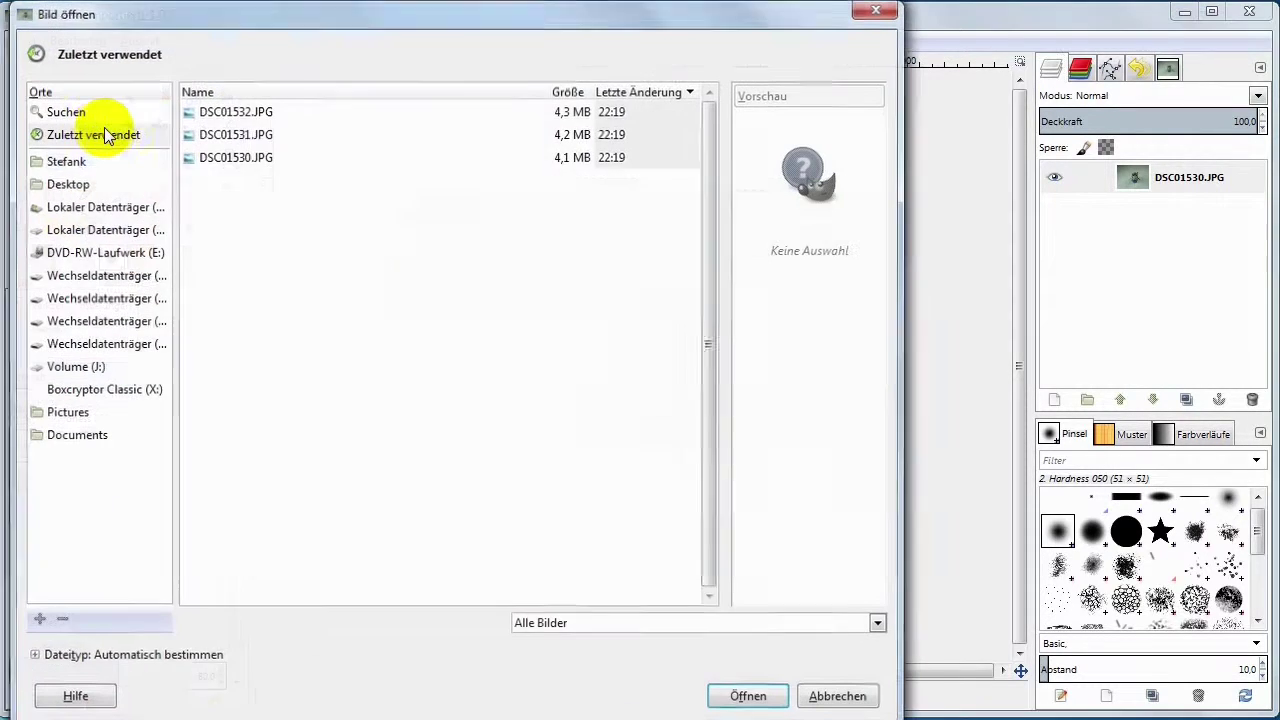
mouse_move(334, 15)
mouse_down()
mouse_move(484, 446)
mouse_move(364, 104)
mouse_up()
click(226, 221)
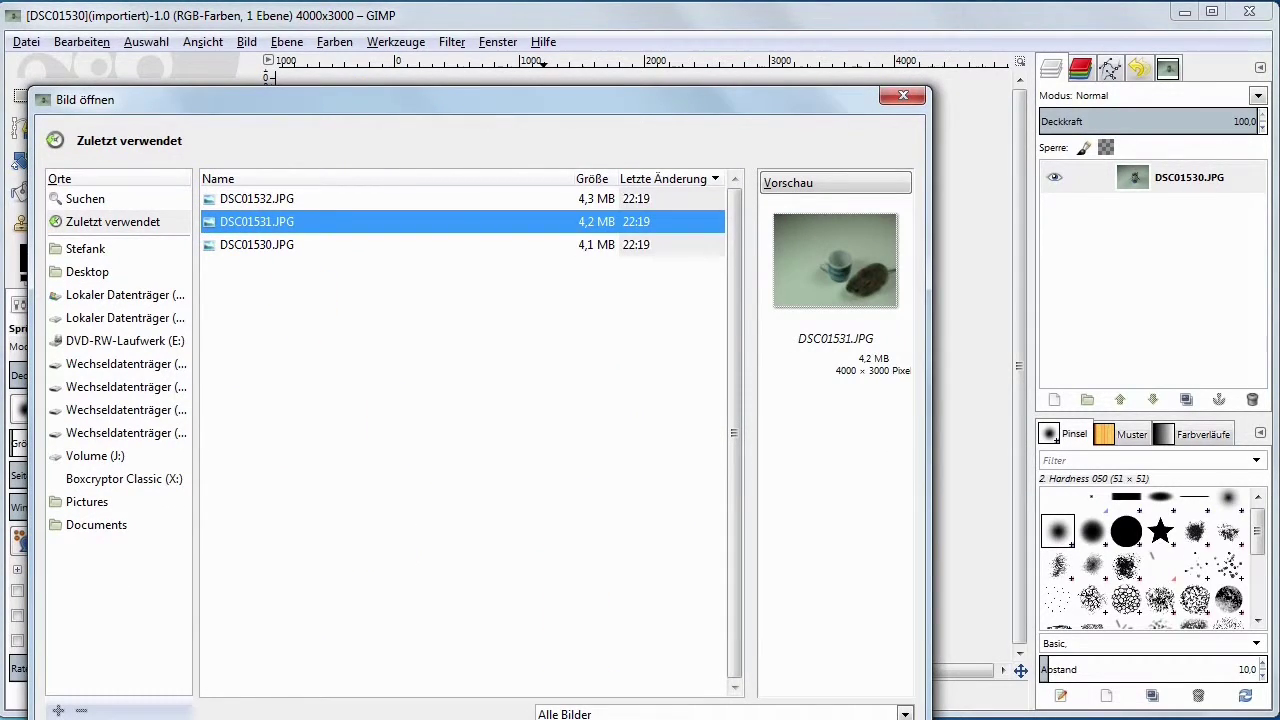
key(Return)
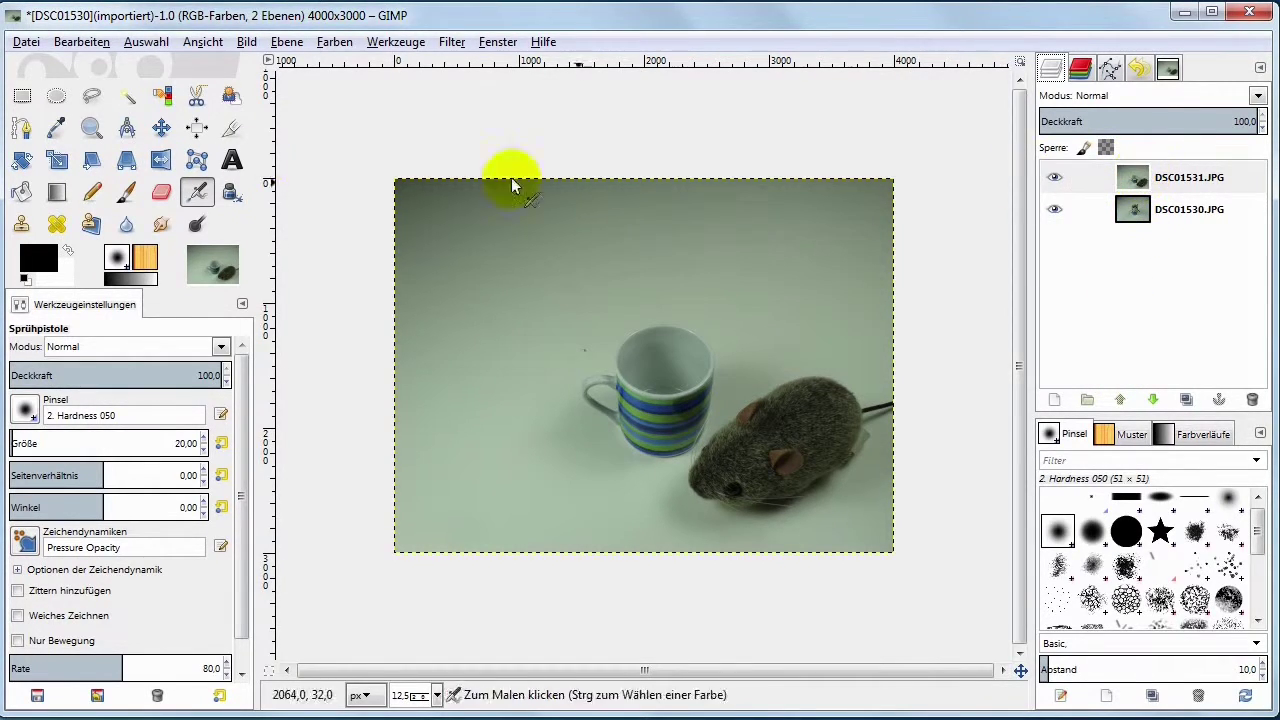
- Open DSC01532.JPG as another layer on top
click(26, 42)
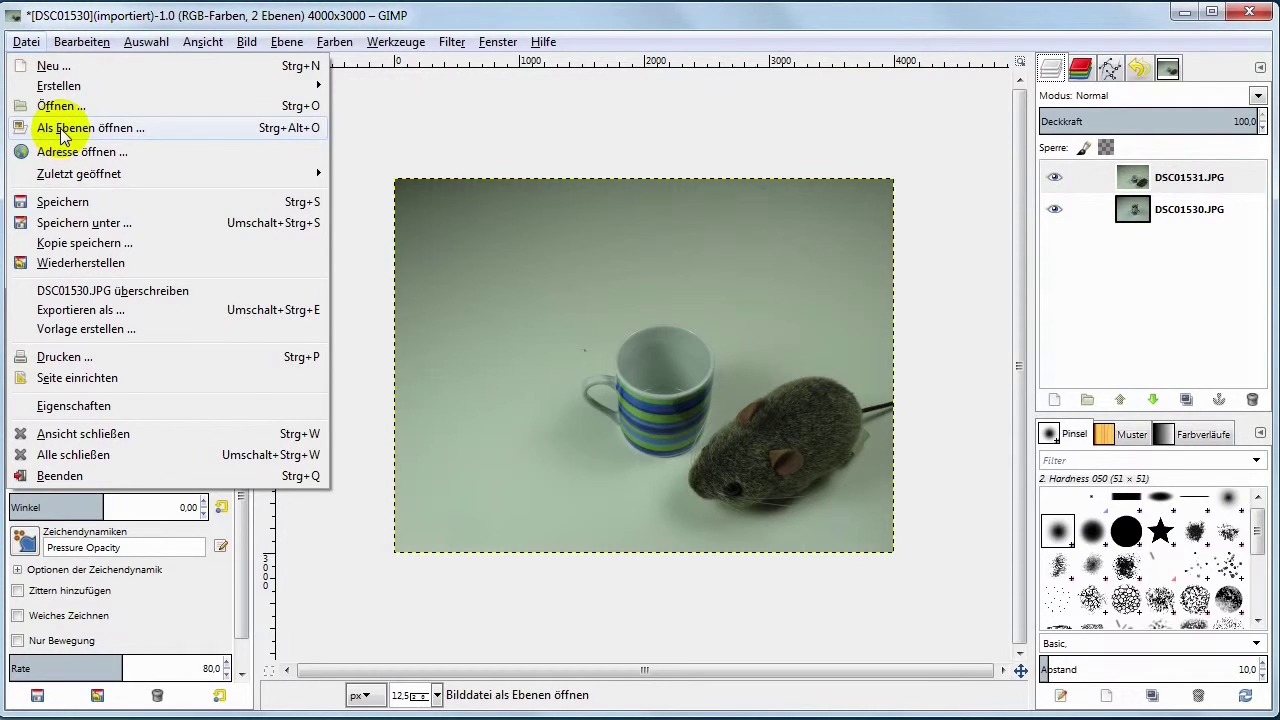
click(62, 128)
click(268, 245)
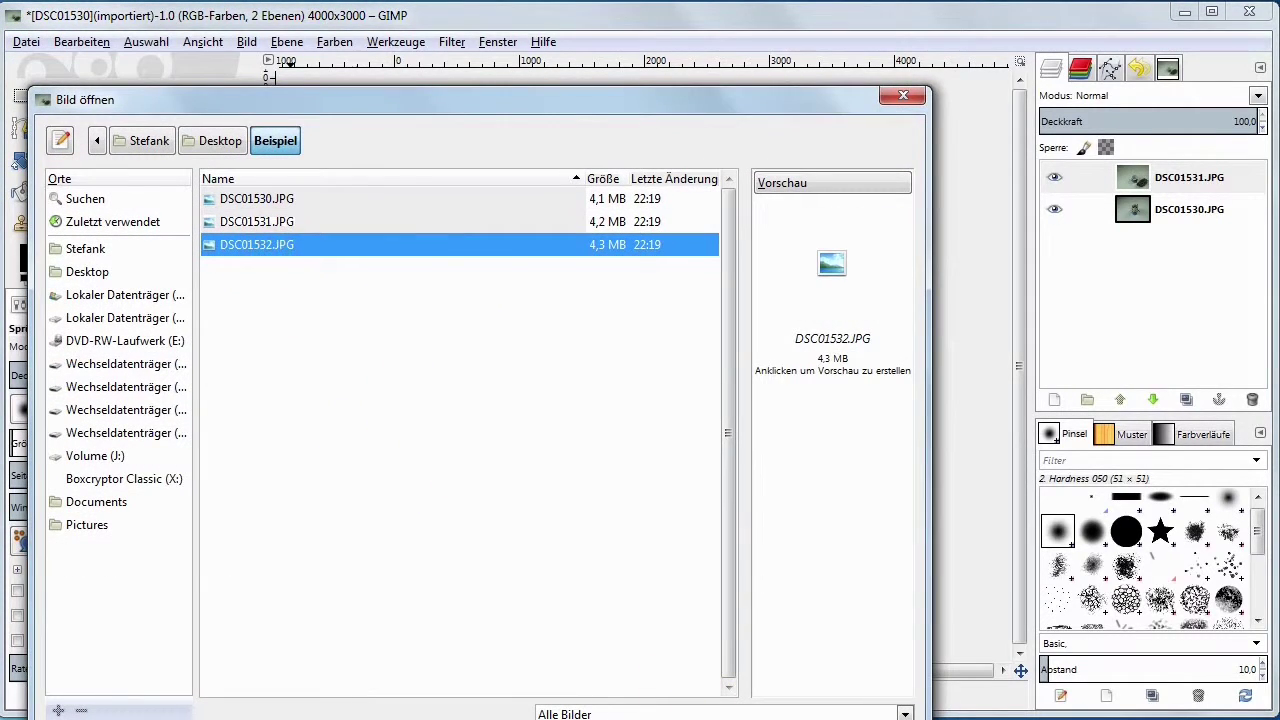
key(Return)
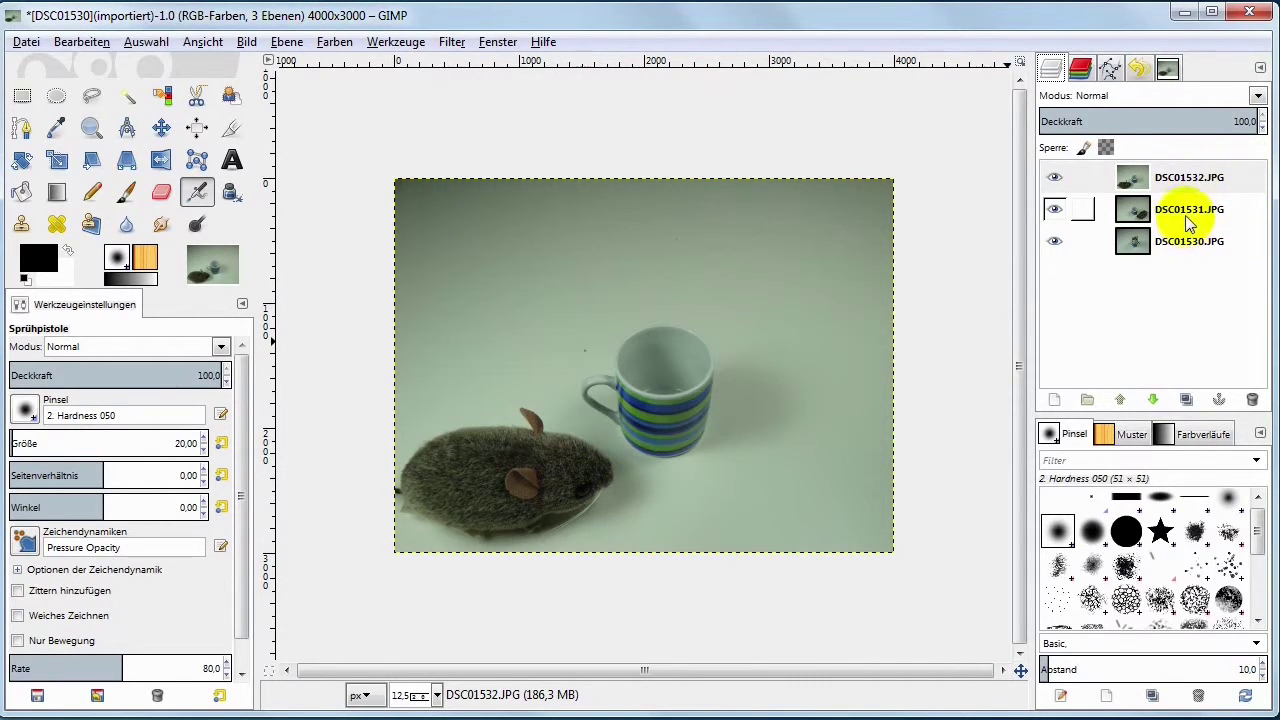
- Add an alpha channel to layers DSC01532.JPG and DSC01531.JPG
click(1178, 177)
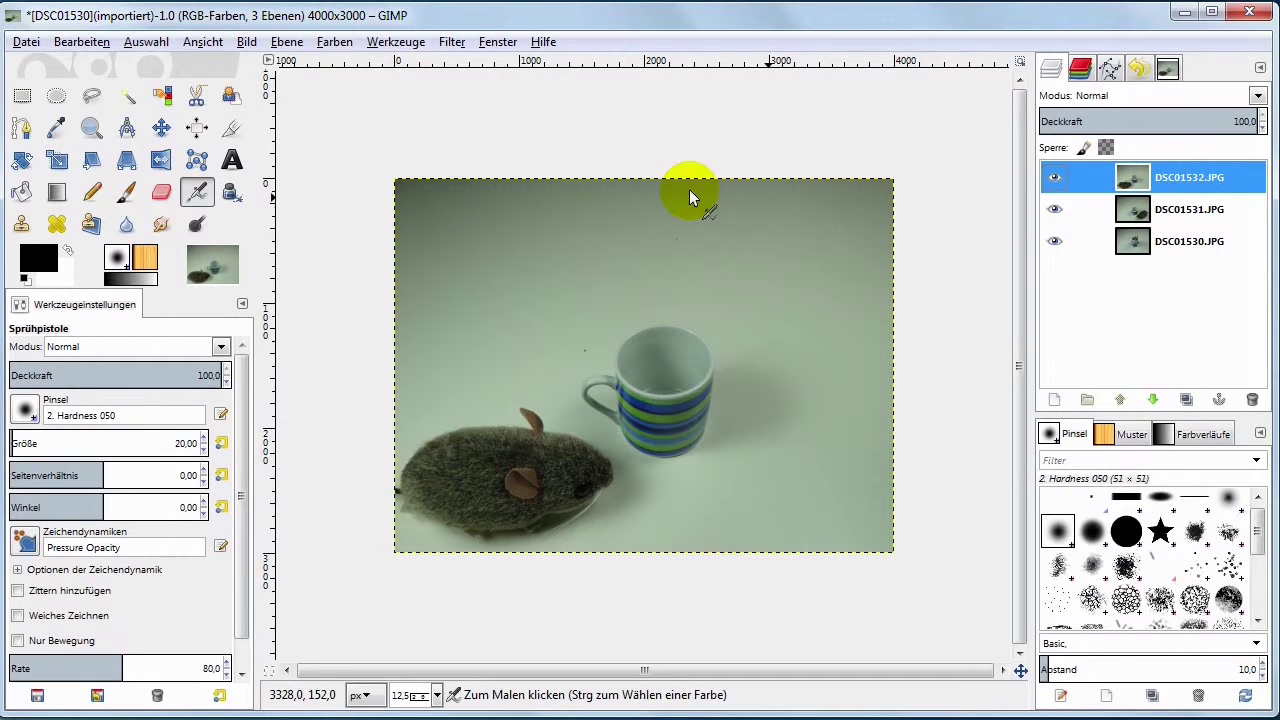
click(333, 42)
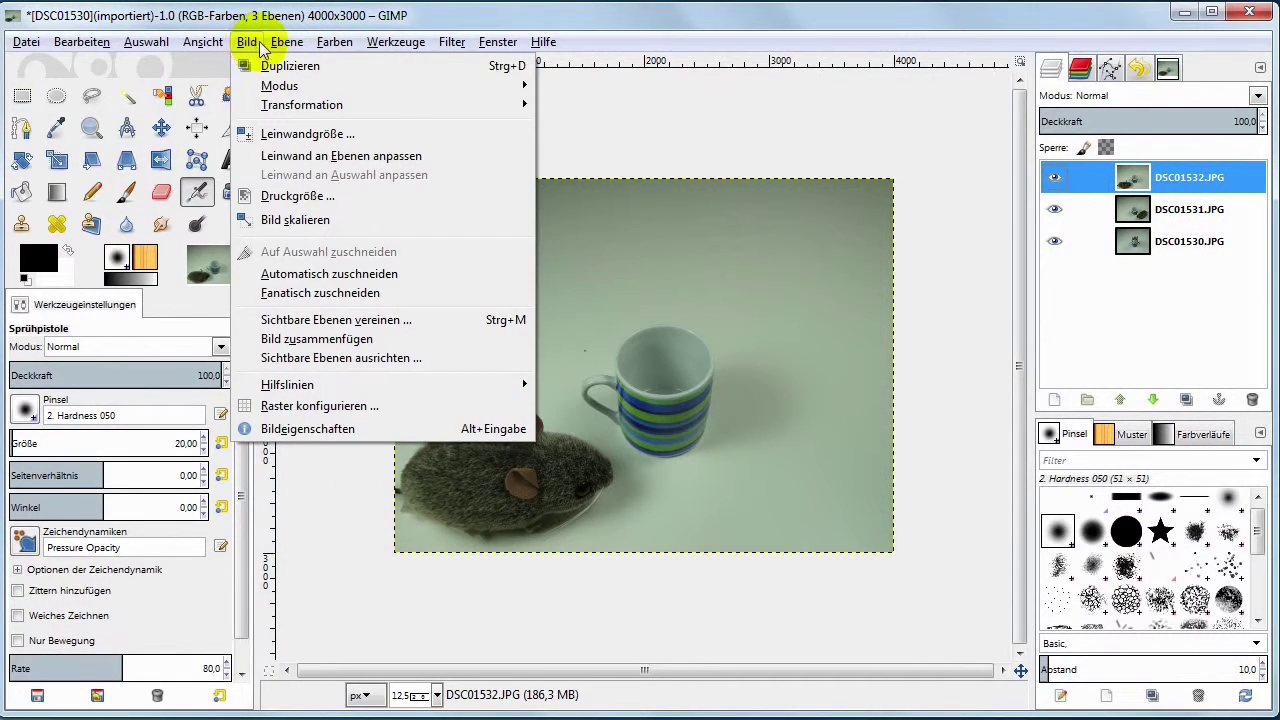
mouse_move(327, 259)
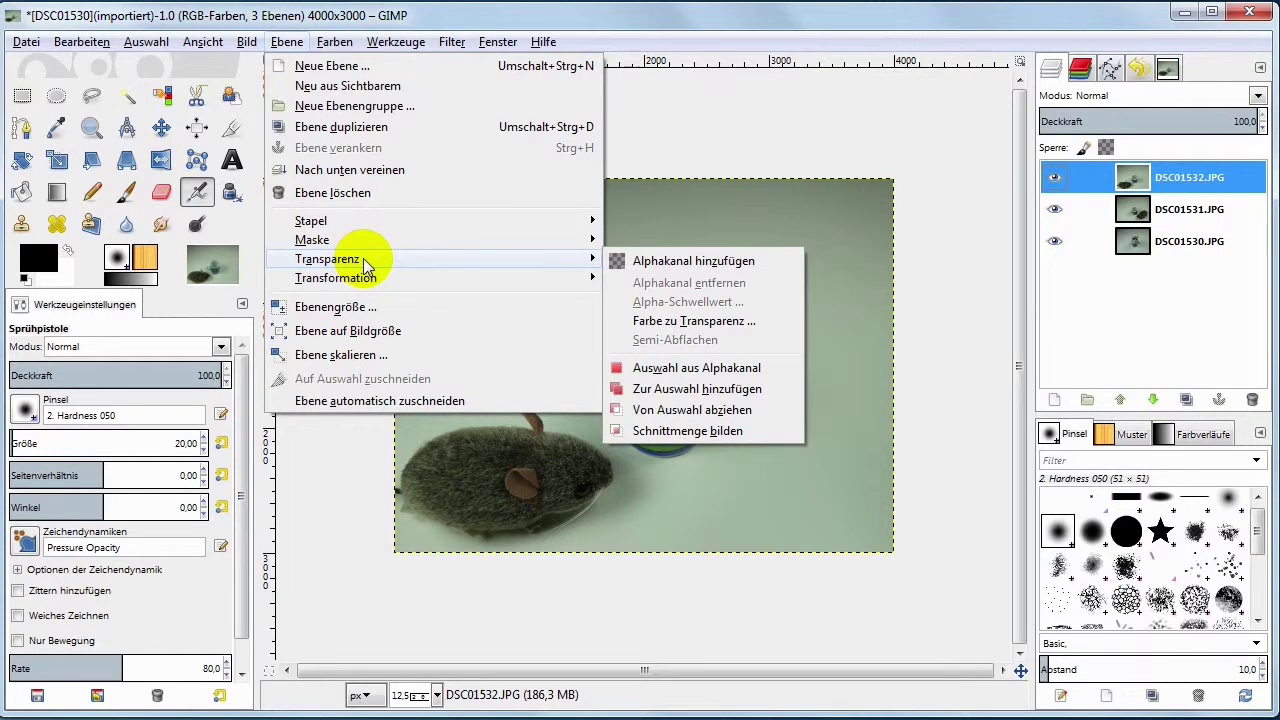
click(685, 260)
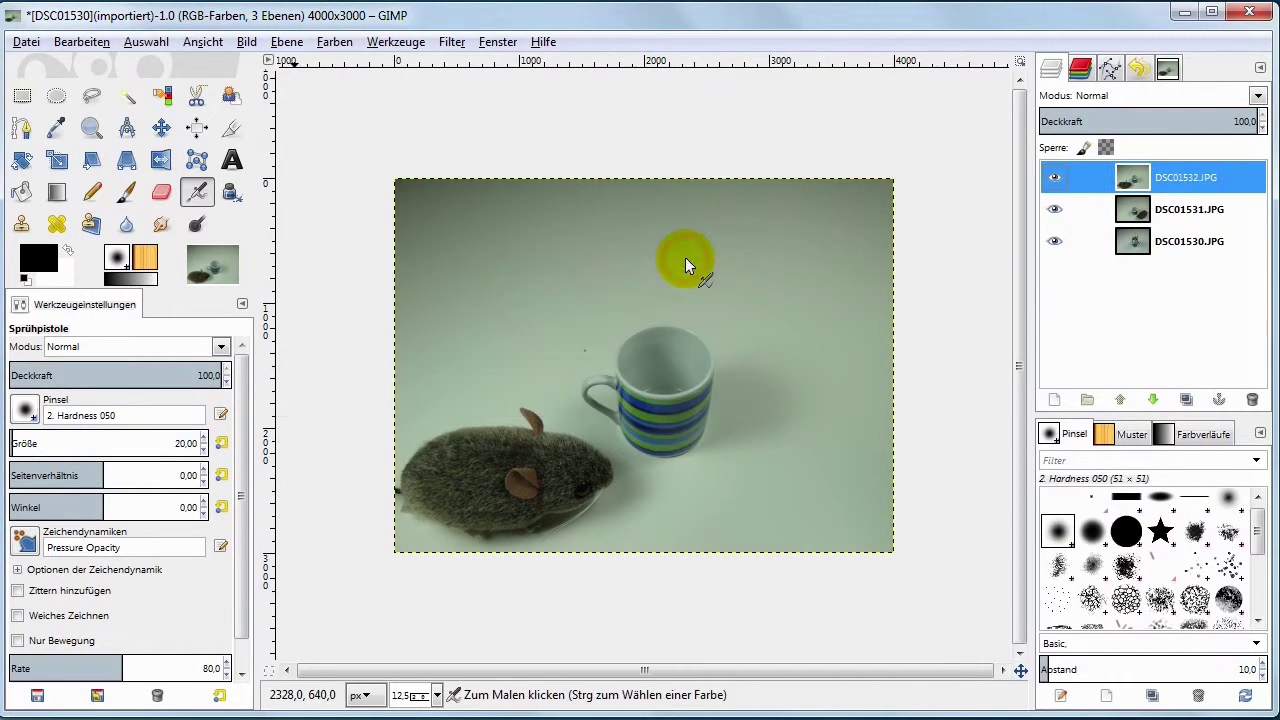
click(1108, 212)
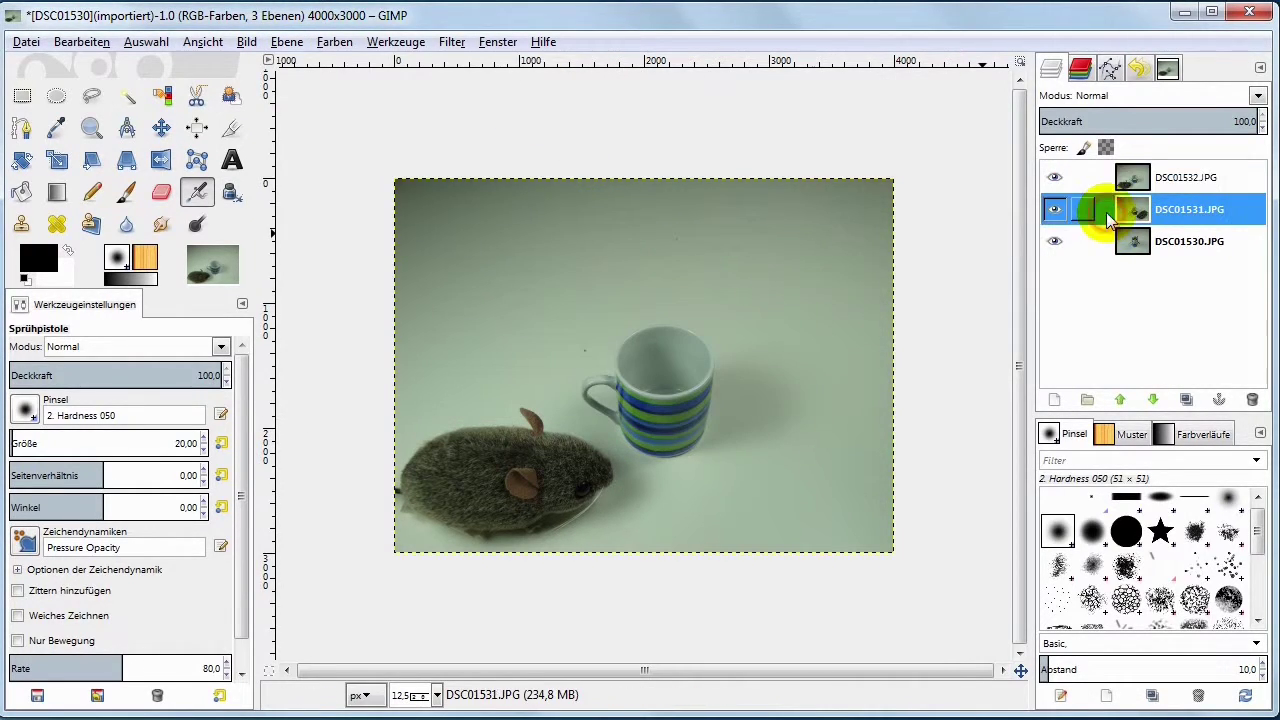
click(290, 44)
mouse_move(327, 259)
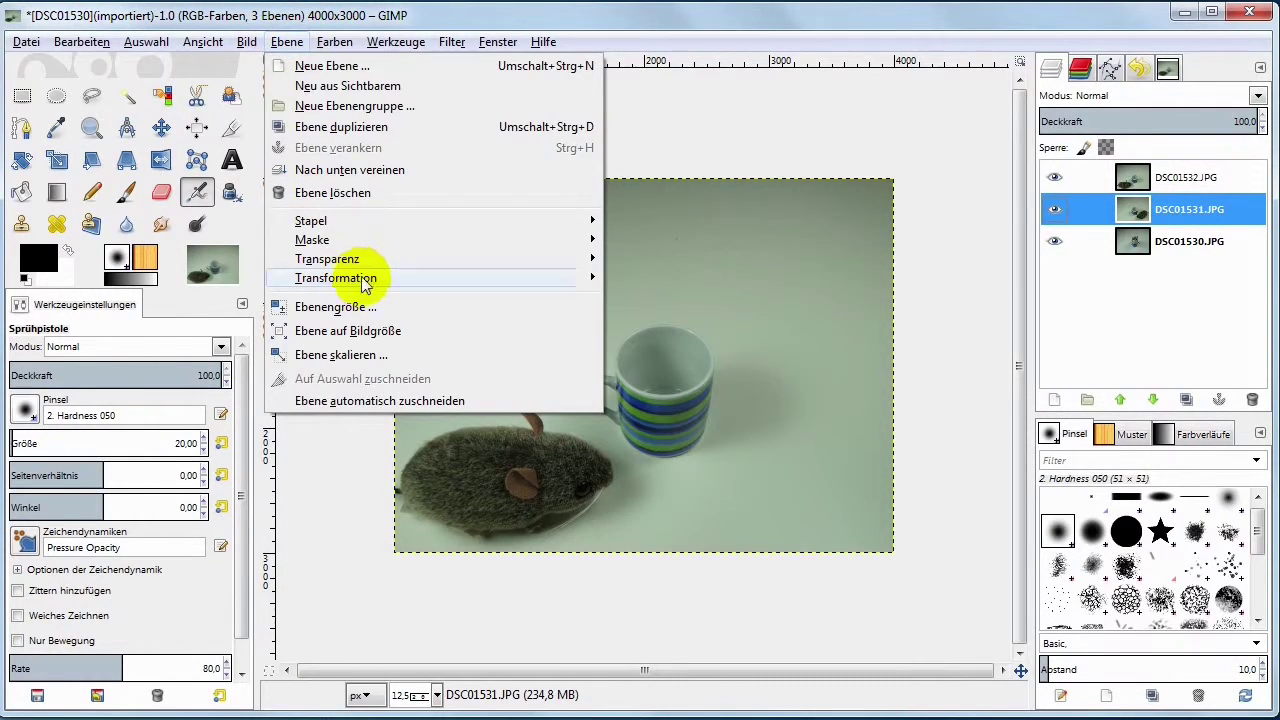
click(661, 262)
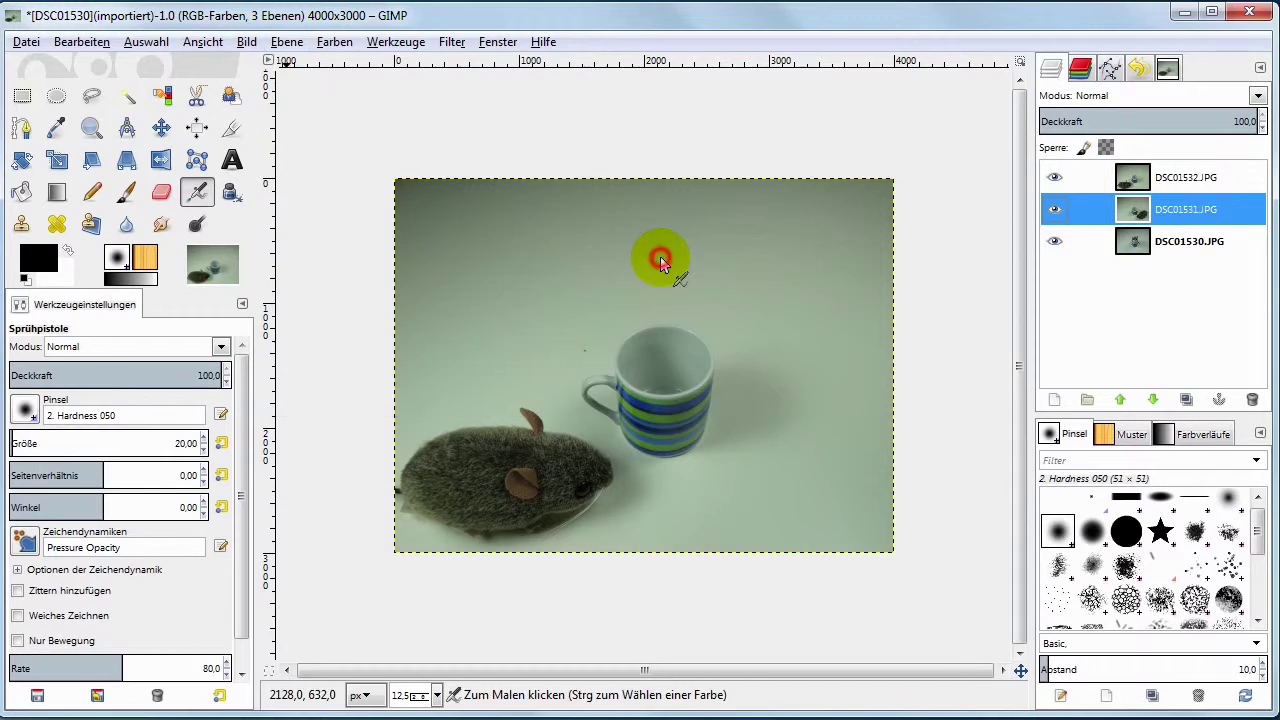
- Select DSC01530.JPG and hide the DSC01532.JPG and DSC01531.JPG layers
click(1163, 246)
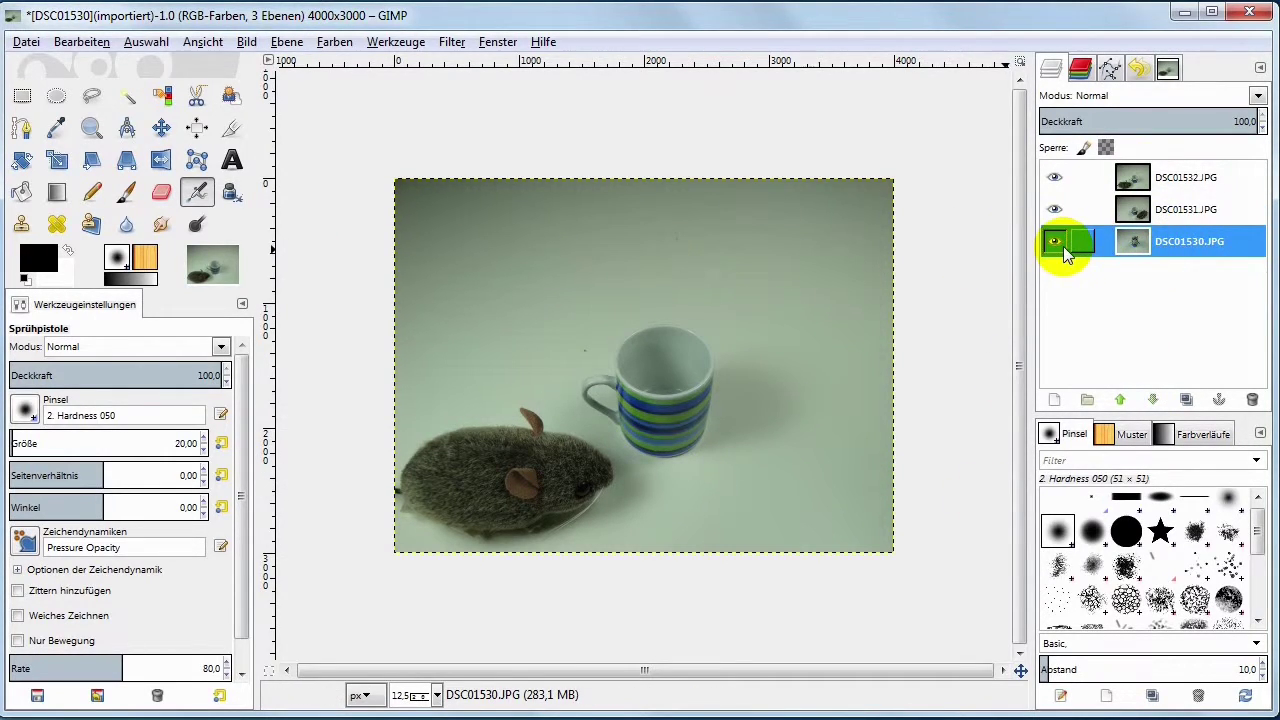
click(1054, 177)
click(1055, 209)
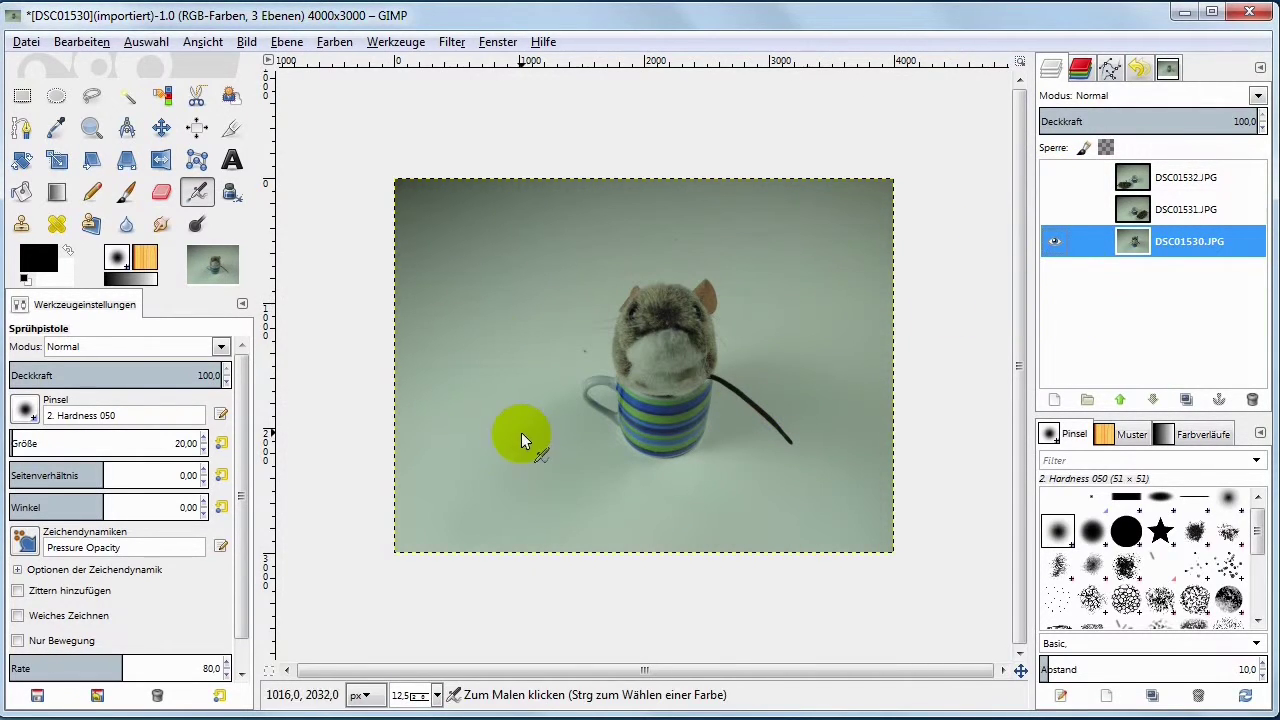
click(161, 192)
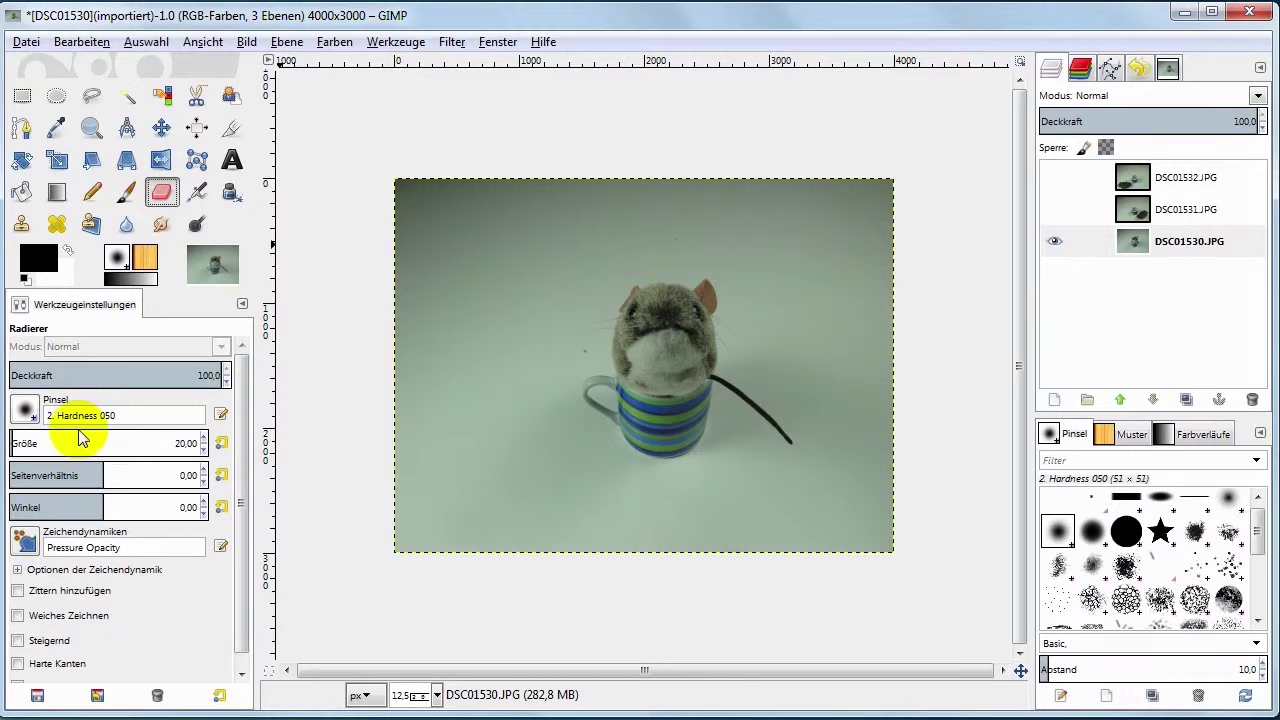
- Give the Eraser the 2. Hardness 100 brush at size 174.51, testing one stroke and undoing it
click(24, 408)
click(72, 461)
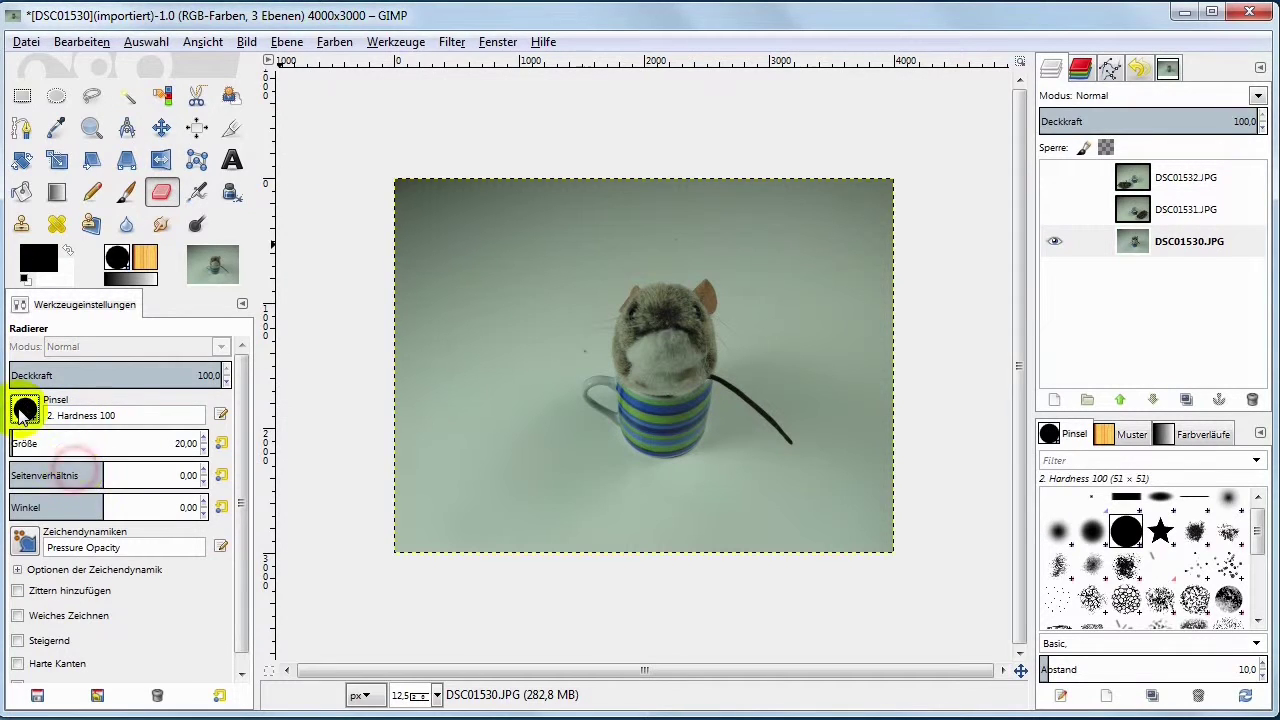
drag(23, 443, 166, 410)
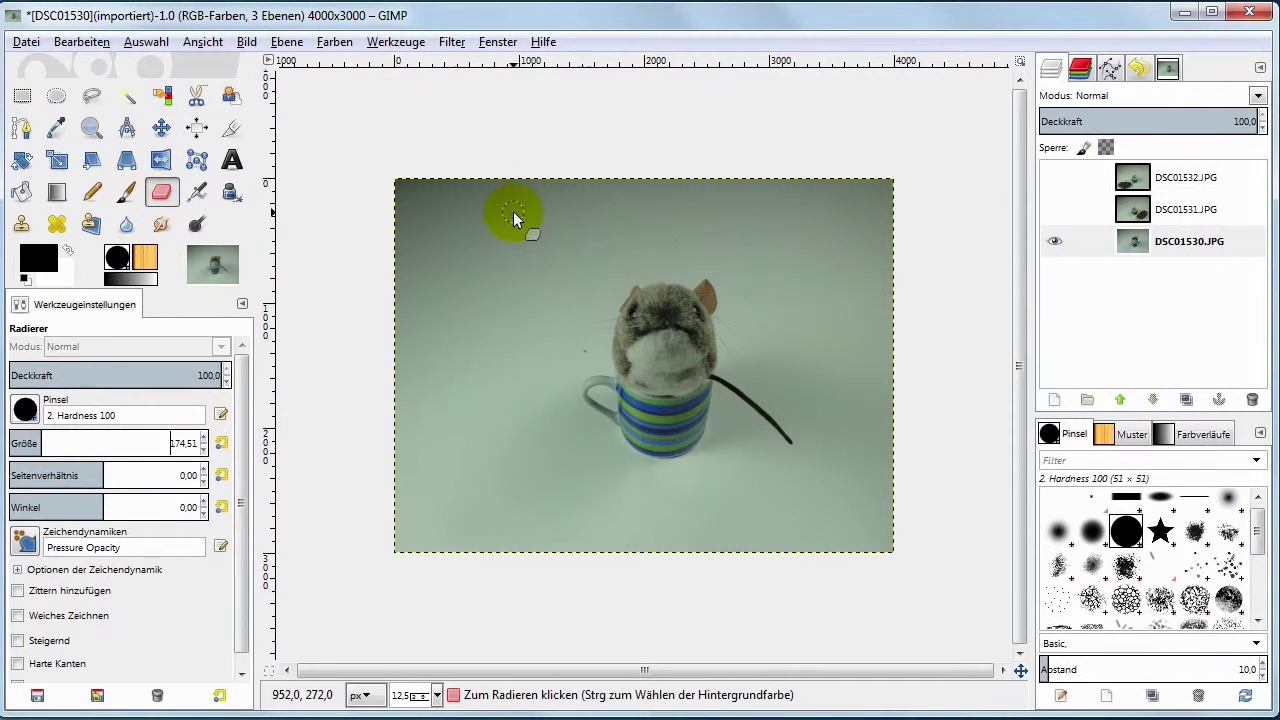
drag(445, 240, 533, 197)
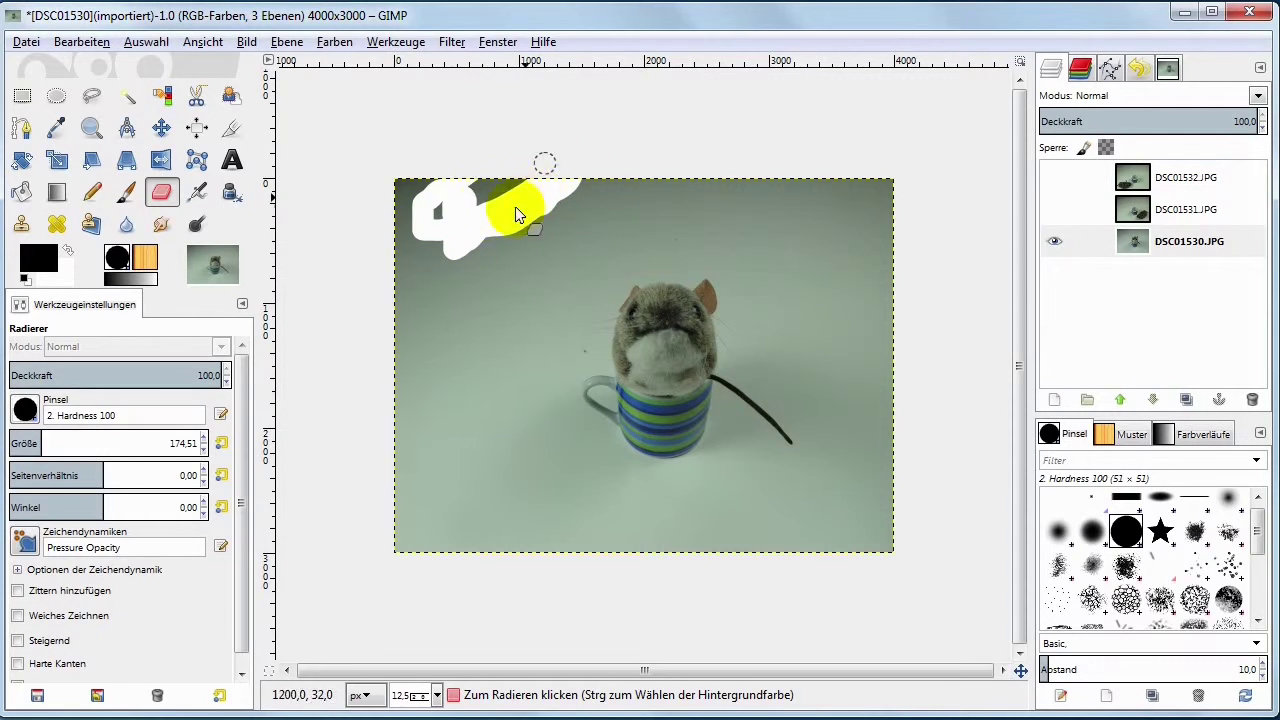
key(ctrl+z)
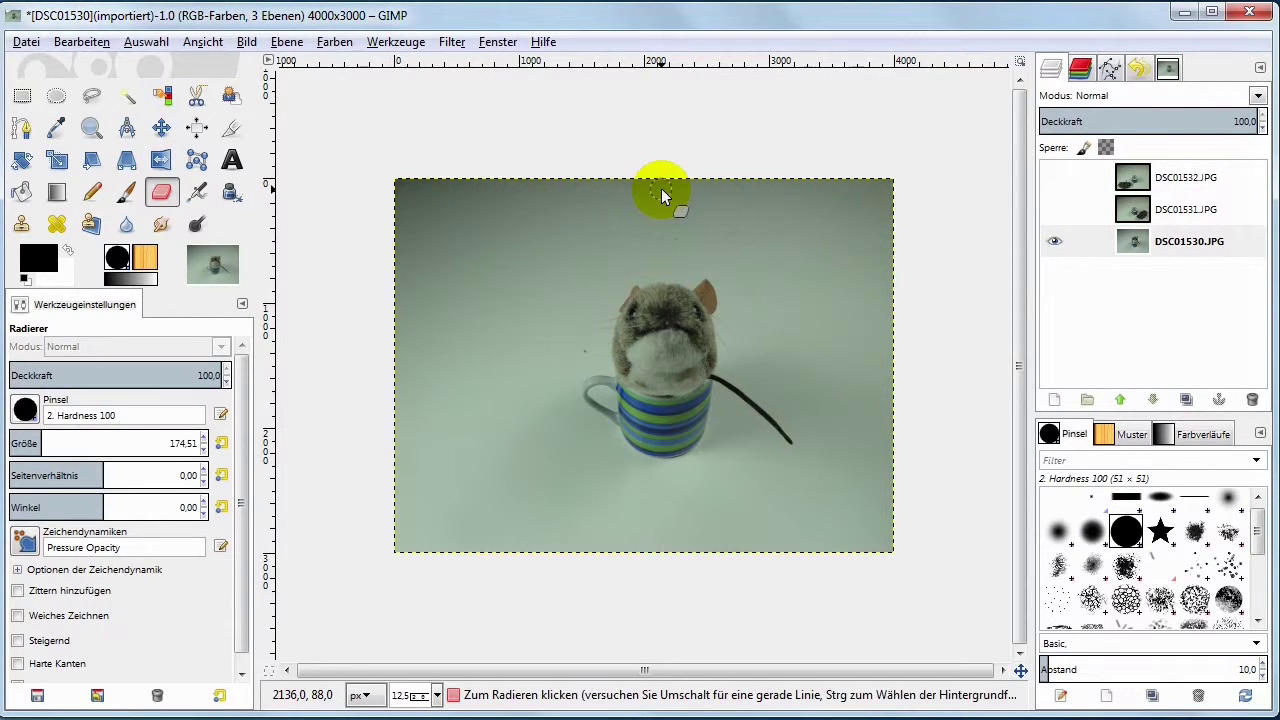
- Add an alpha channel to DSC01530.JPG, confirming with an undone test erase
click(287, 42)
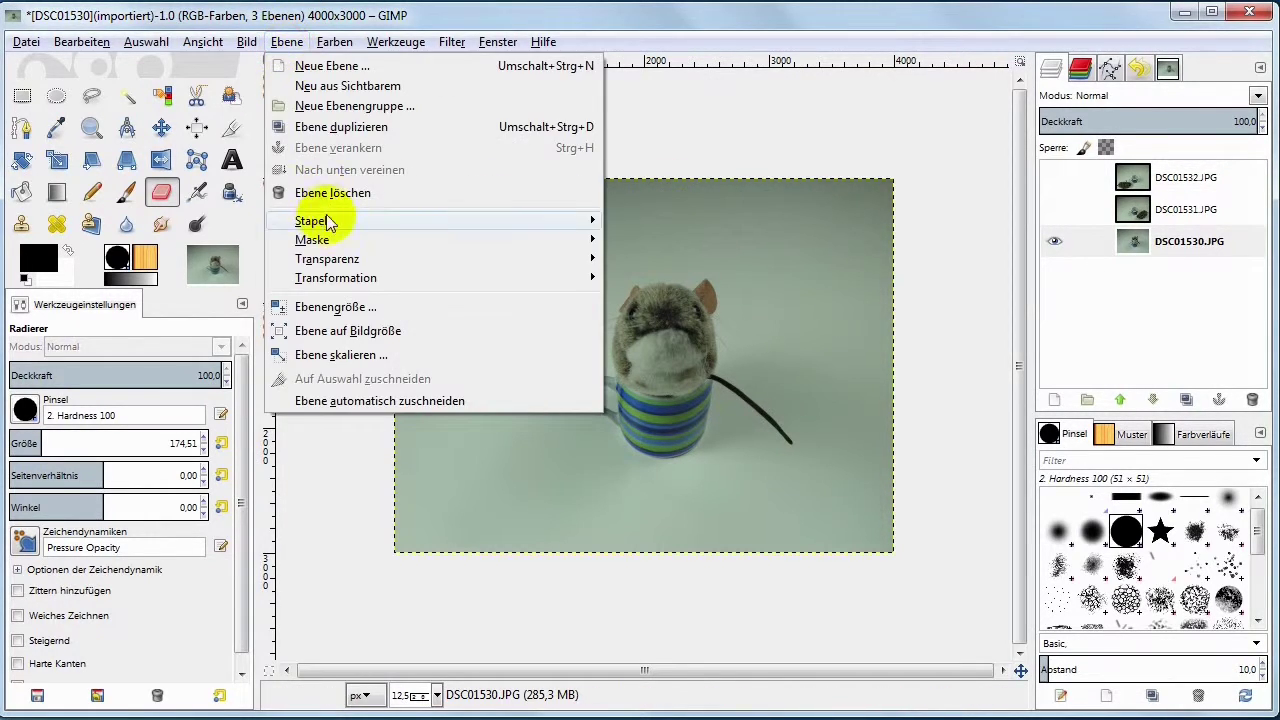
mouse_move(327, 259)
click(615, 258)
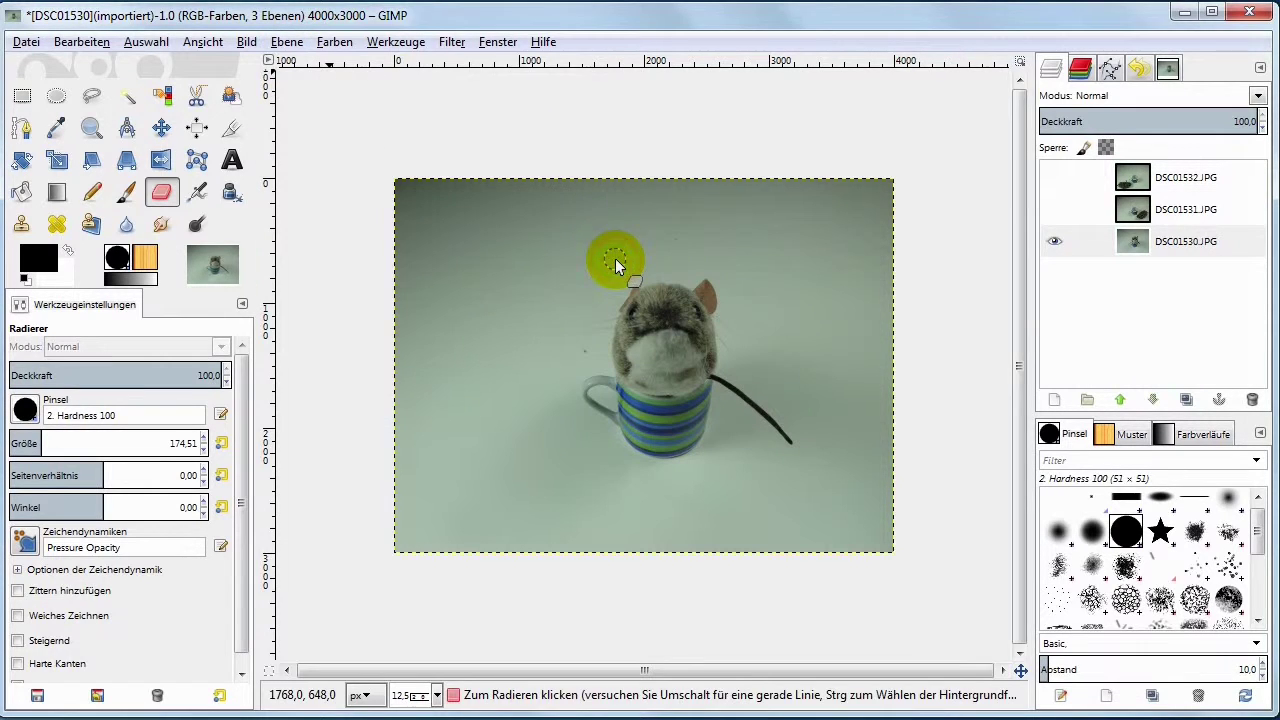
mouse_move(440, 250)
mouse_down()
mouse_move(430, 185)
mouse_move(420, 251)
mouse_move(466, 191)
mouse_move(486, 191)
mouse_up()
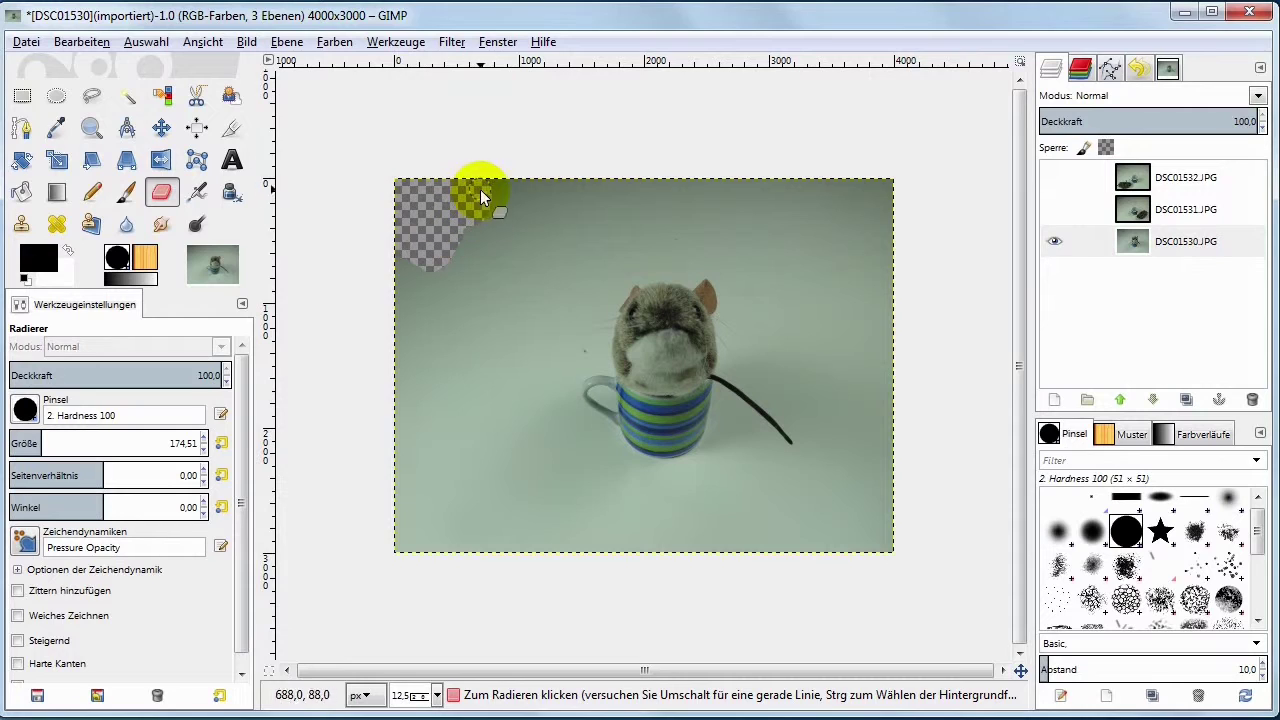
key(ctrl+z)
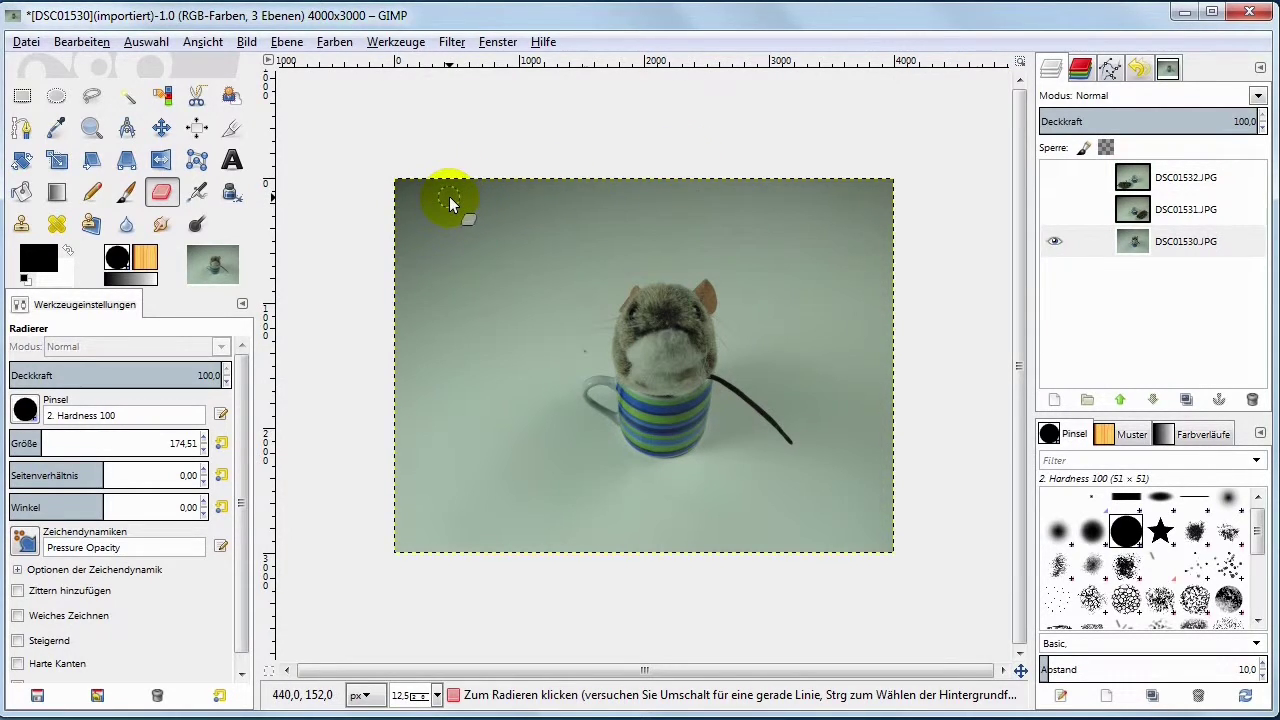
- Show all three layers, select DSC01532.JPG, and start erasing around the right-hand mouse
click(1054, 177)
click(1054, 209)
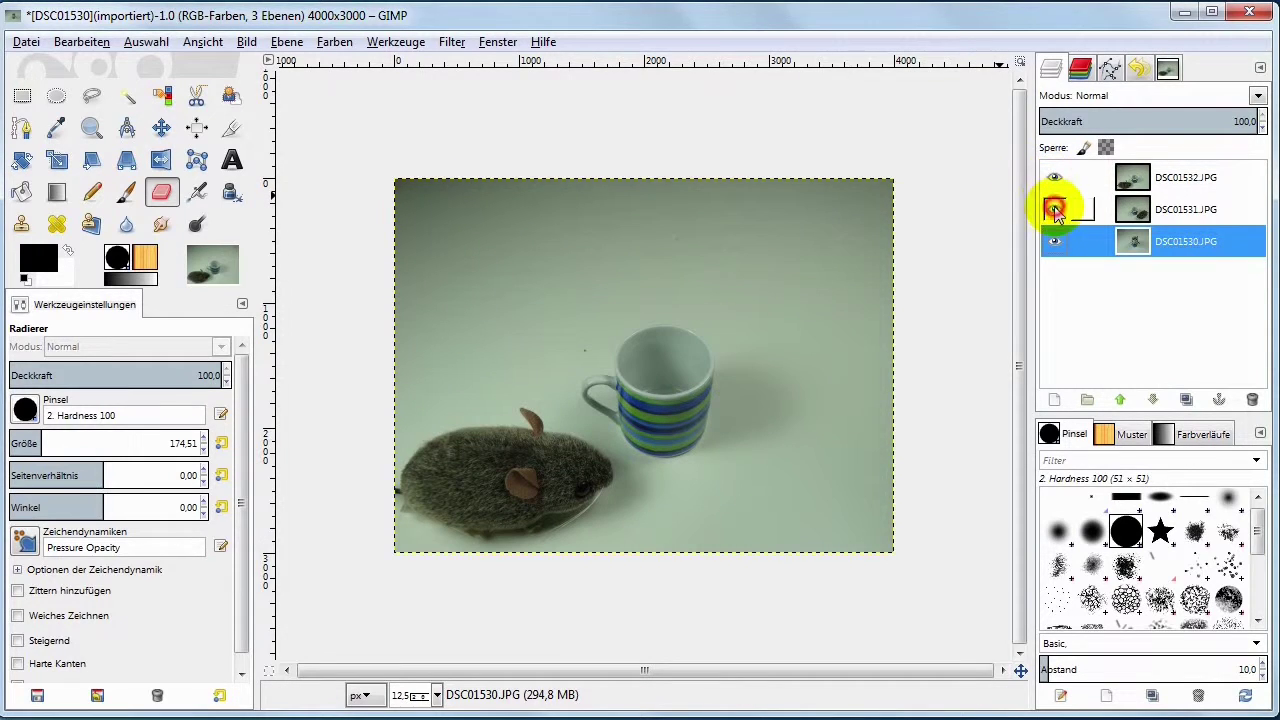
click(1150, 180)
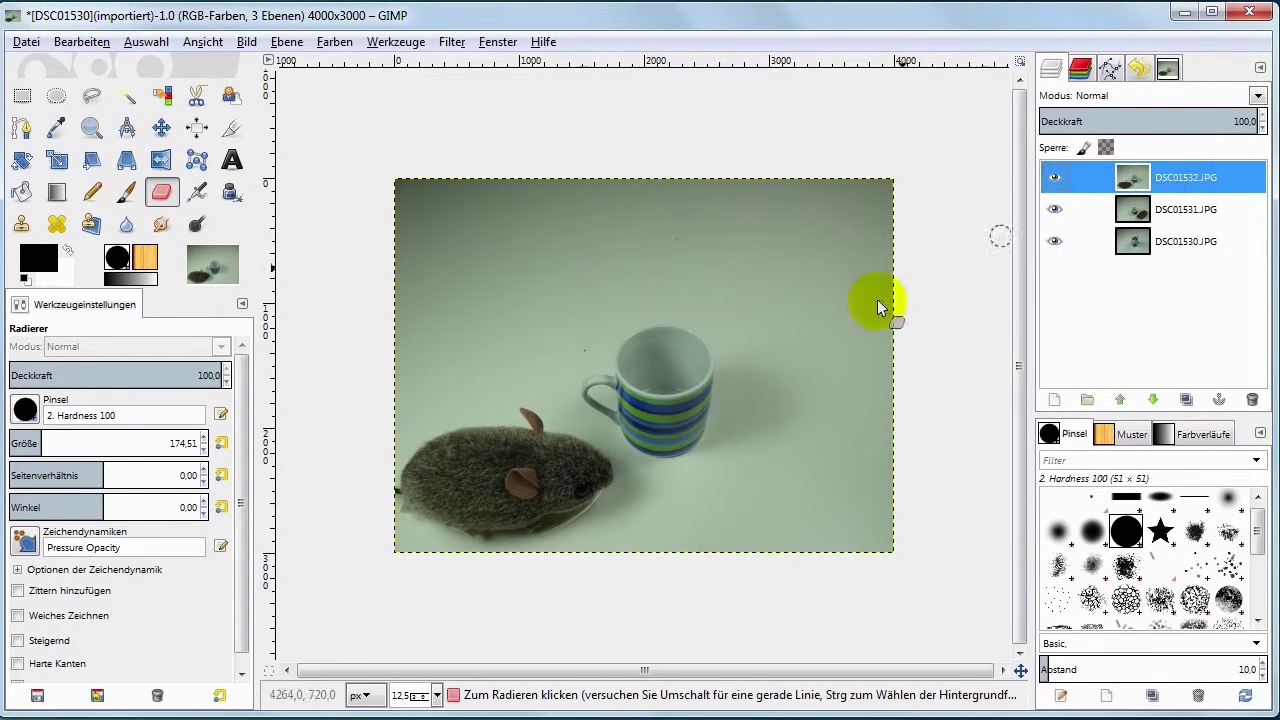
drag(798, 478, 800, 465)
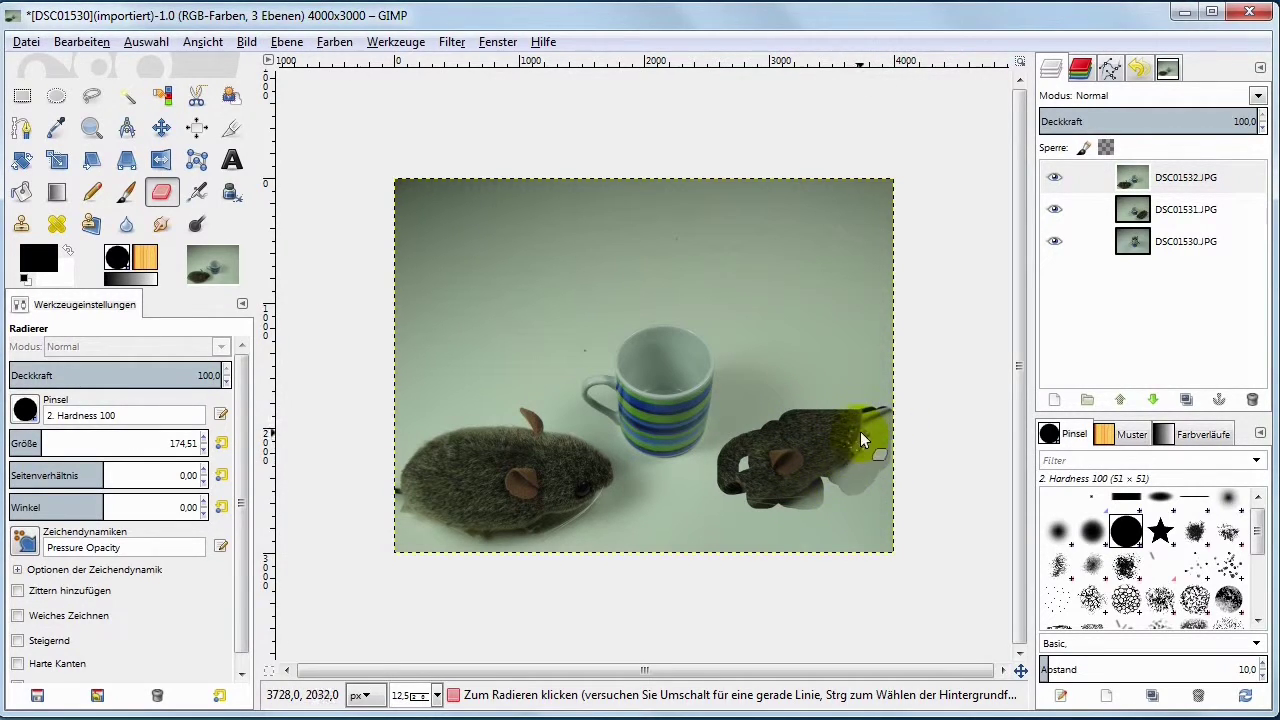
drag(847, 500, 750, 505)
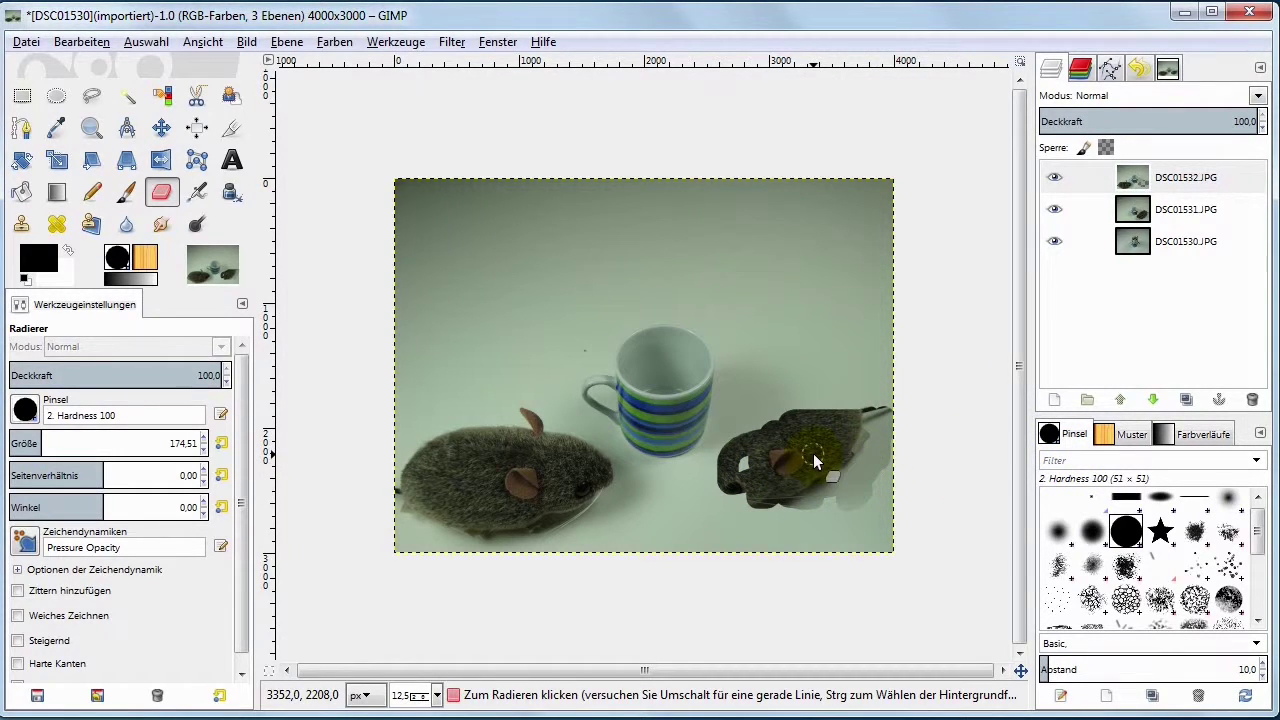
- Erase the top layer over the right mouse's head, nose, back and tail; enlarge eraser to 374.31
drag(813, 458, 769, 459)
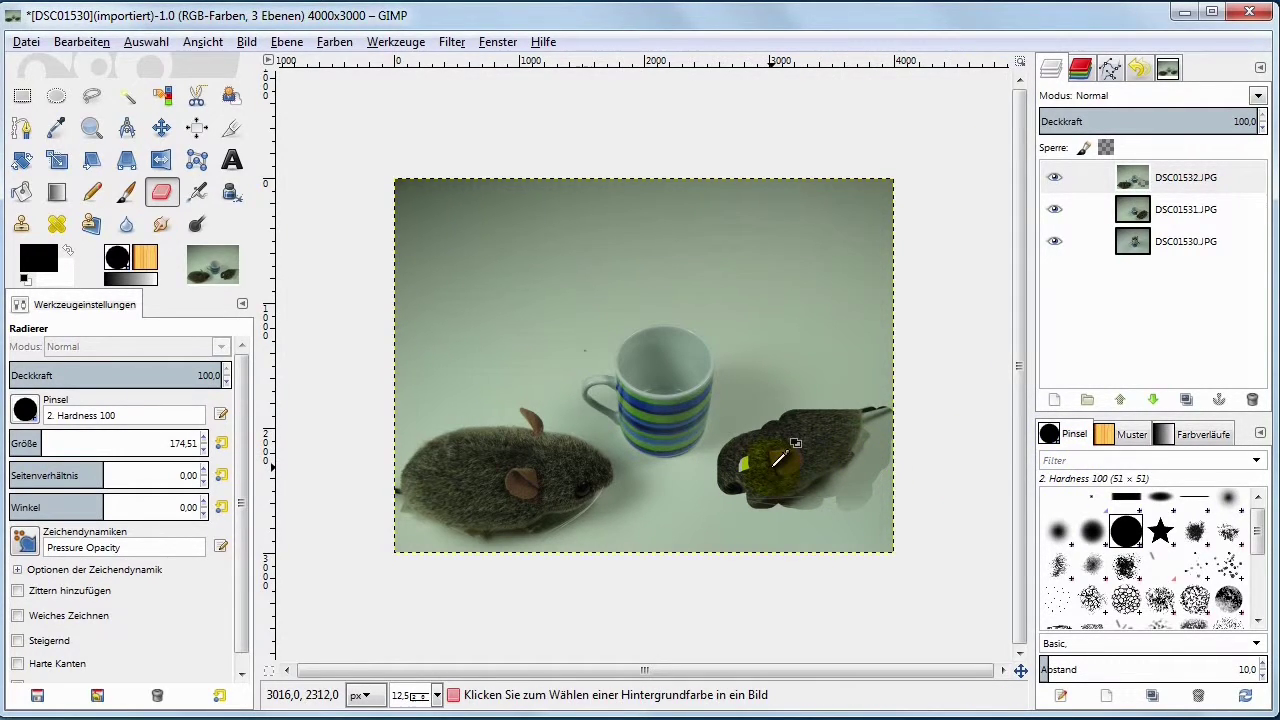
scroll(781, 457, up, 1)
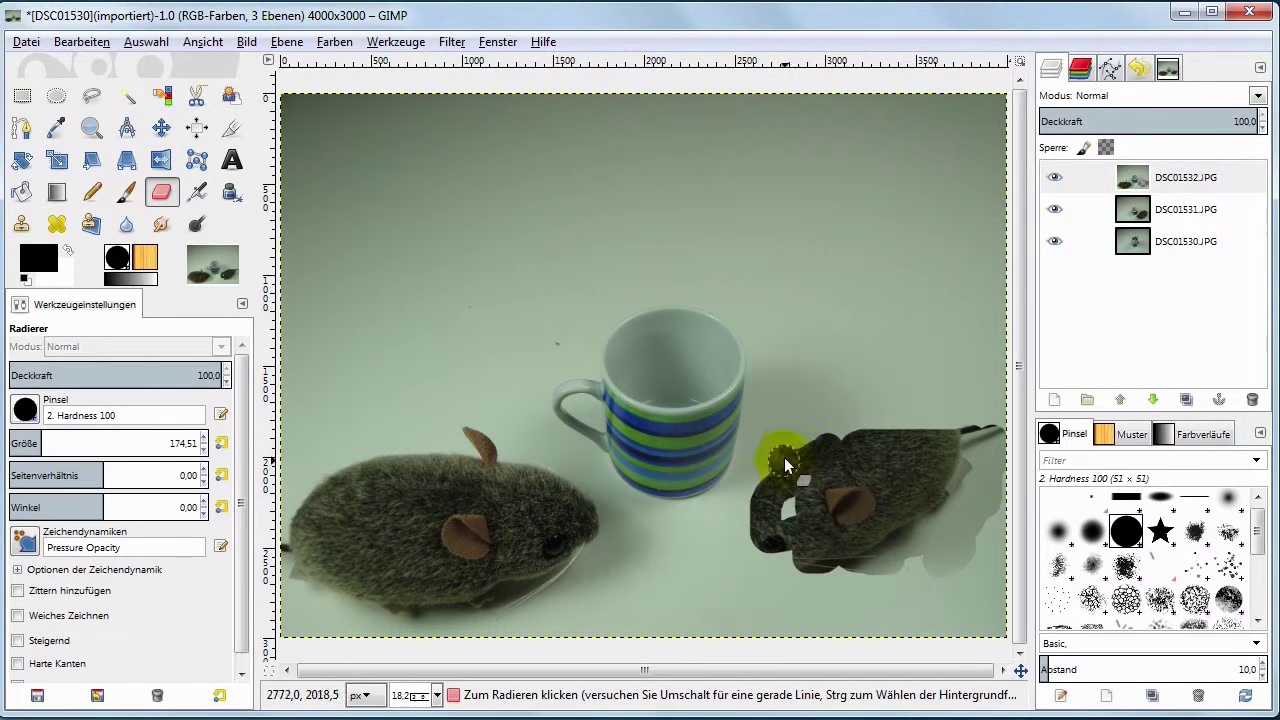
mouse_move(741, 513)
mouse_down()
mouse_move(724, 535)
mouse_move(745, 505)
mouse_up()
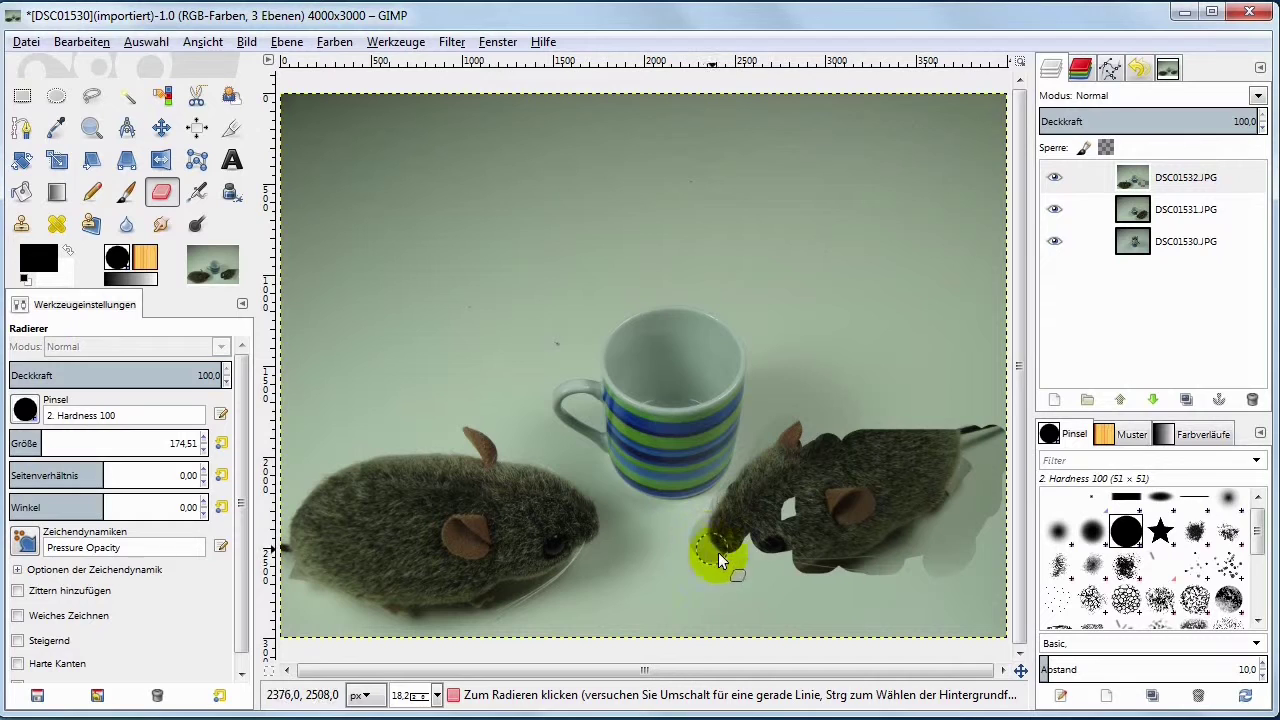
drag(776, 558, 800, 556)
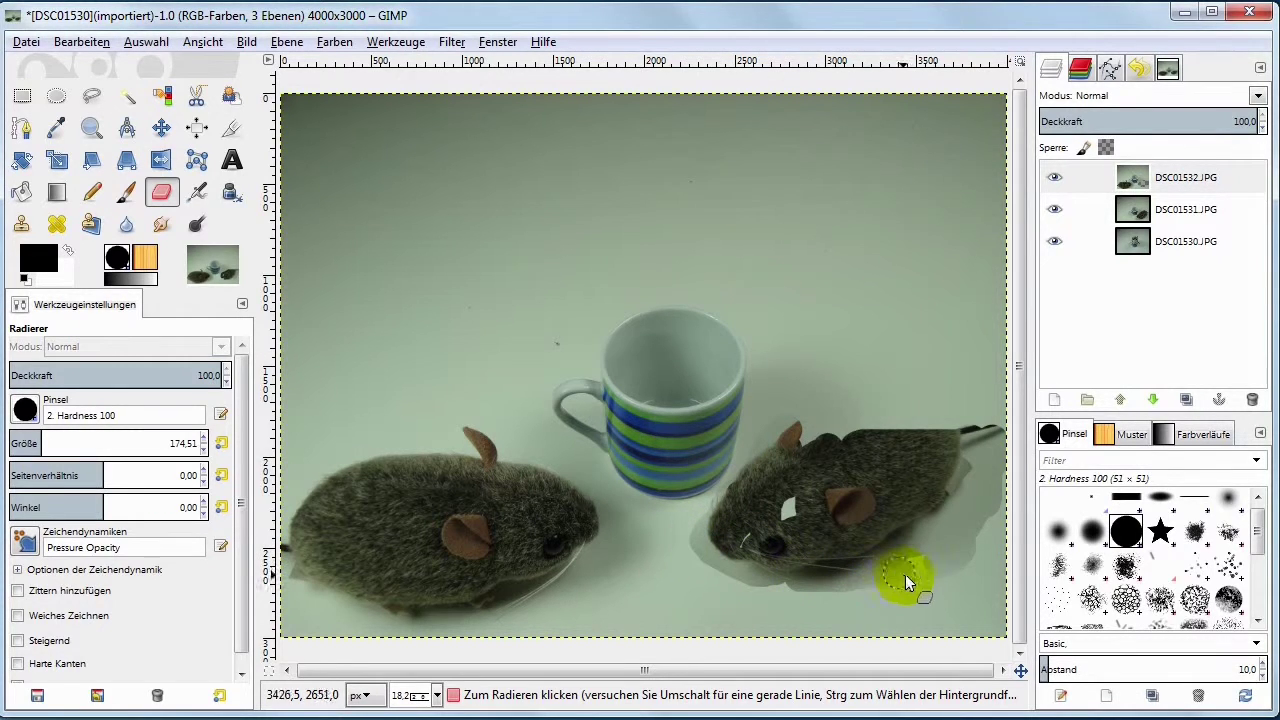
drag(978, 422, 844, 426)
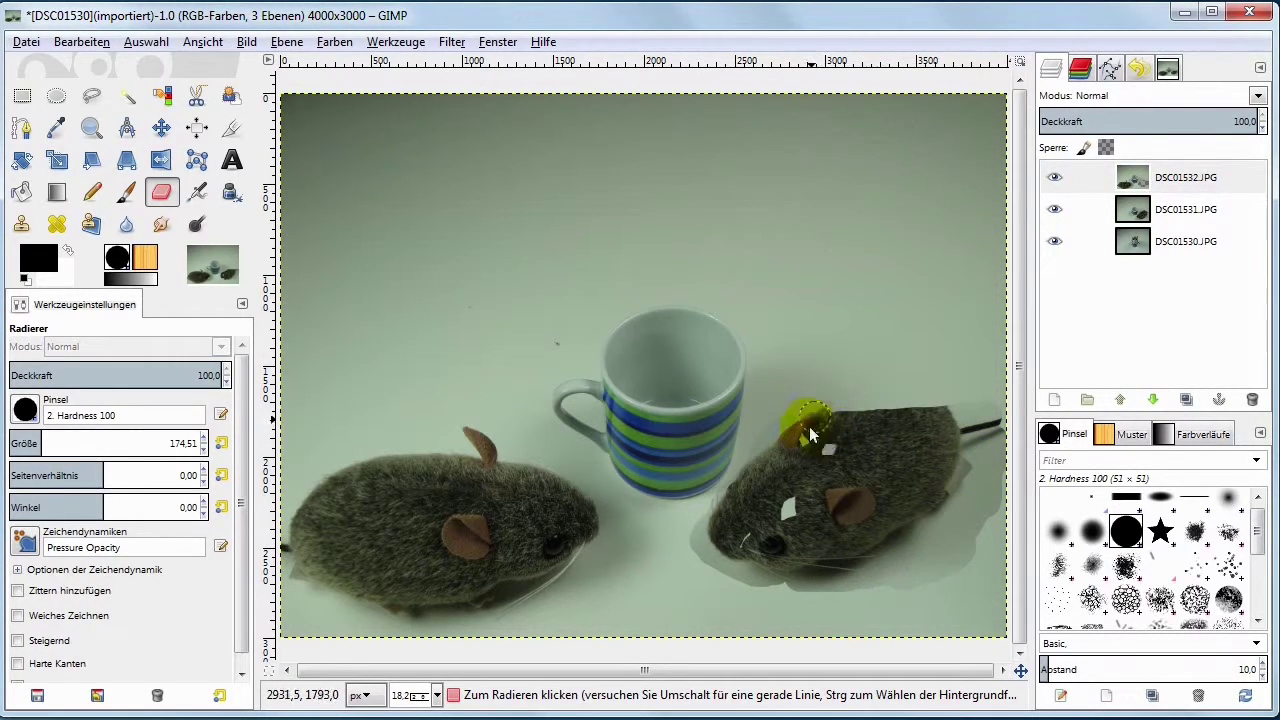
drag(938, 400, 868, 398)
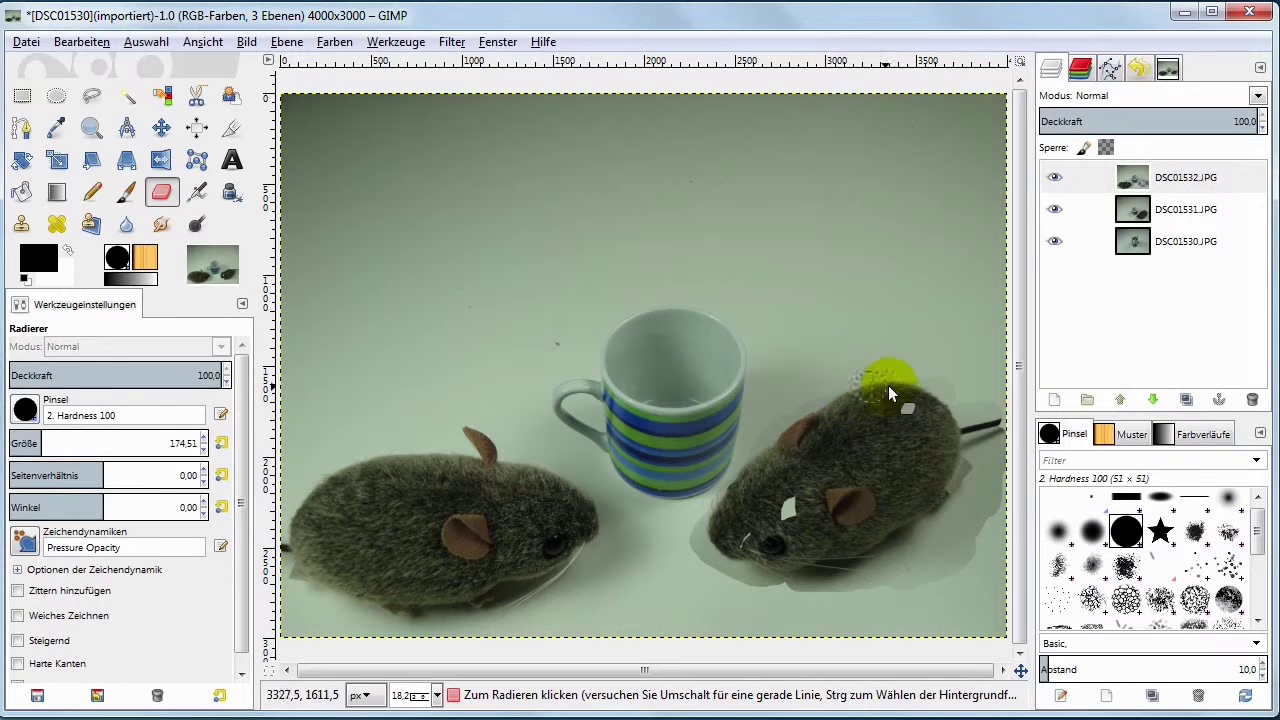
drag(928, 579, 905, 489)
click(787, 511)
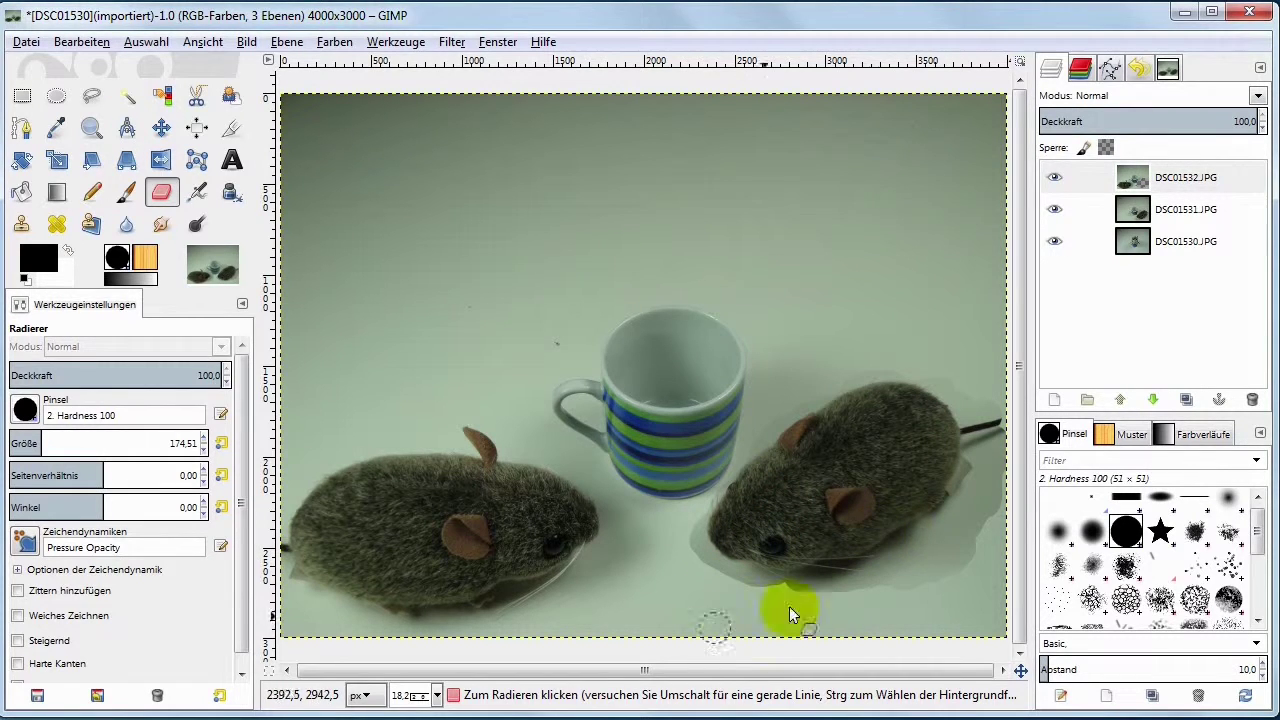
drag(58, 438, 78, 440)
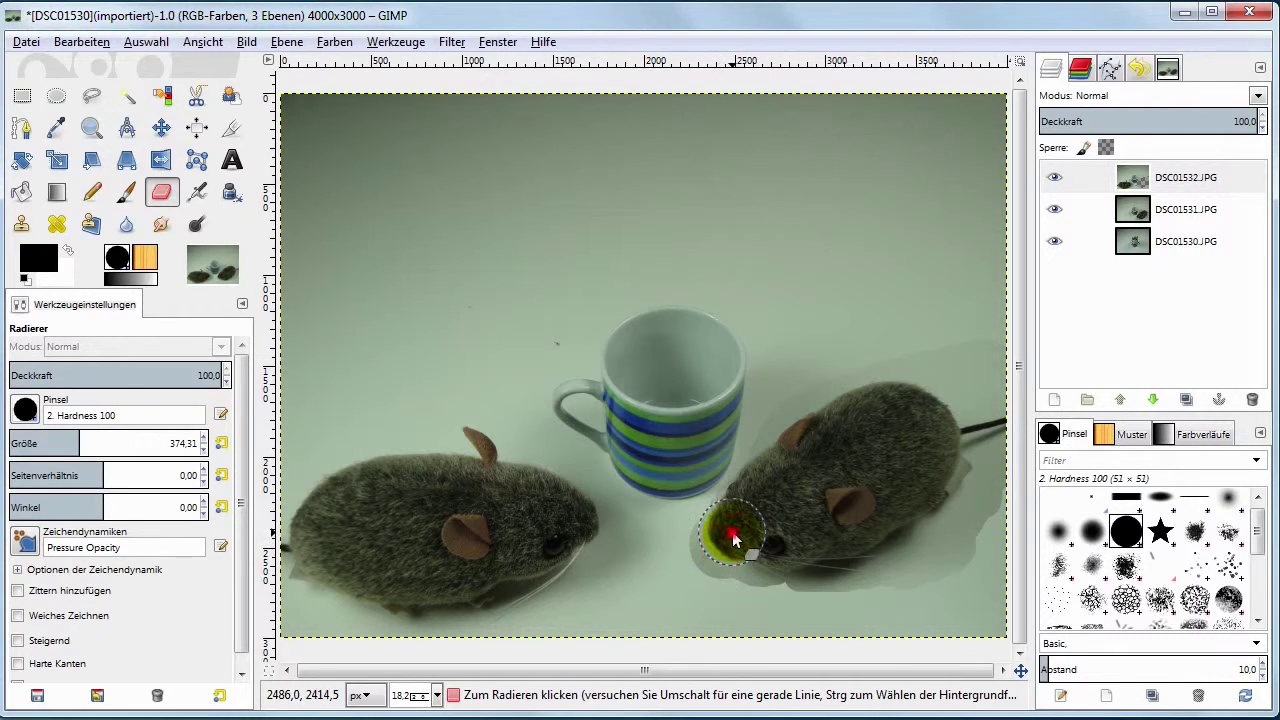
- Erase the top layer across the right mouse's face, surrounding floor, and below the cup
drag(733, 537, 706, 538)
mouse_move(699, 552)
mouse_down()
mouse_move(894, 611)
mouse_move(978, 509)
mouse_move(986, 659)
mouse_move(1006, 369)
mouse_move(992, 369)
mouse_up()
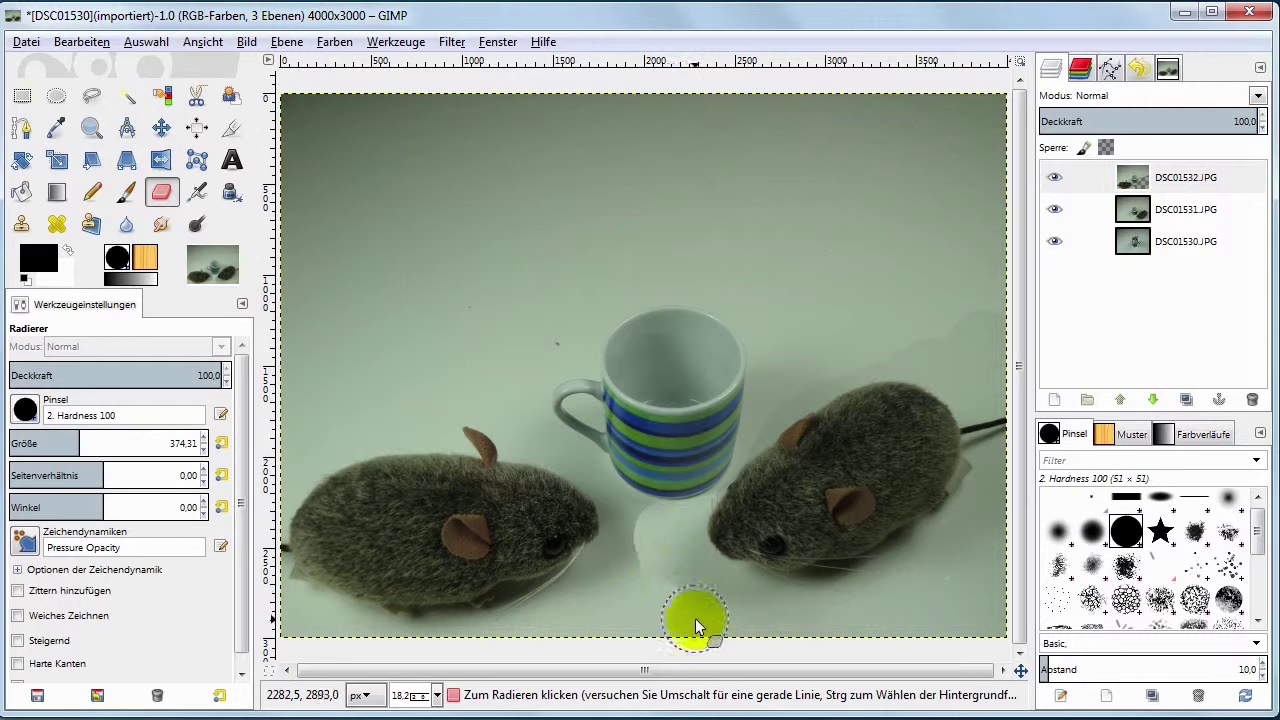
click(667, 540)
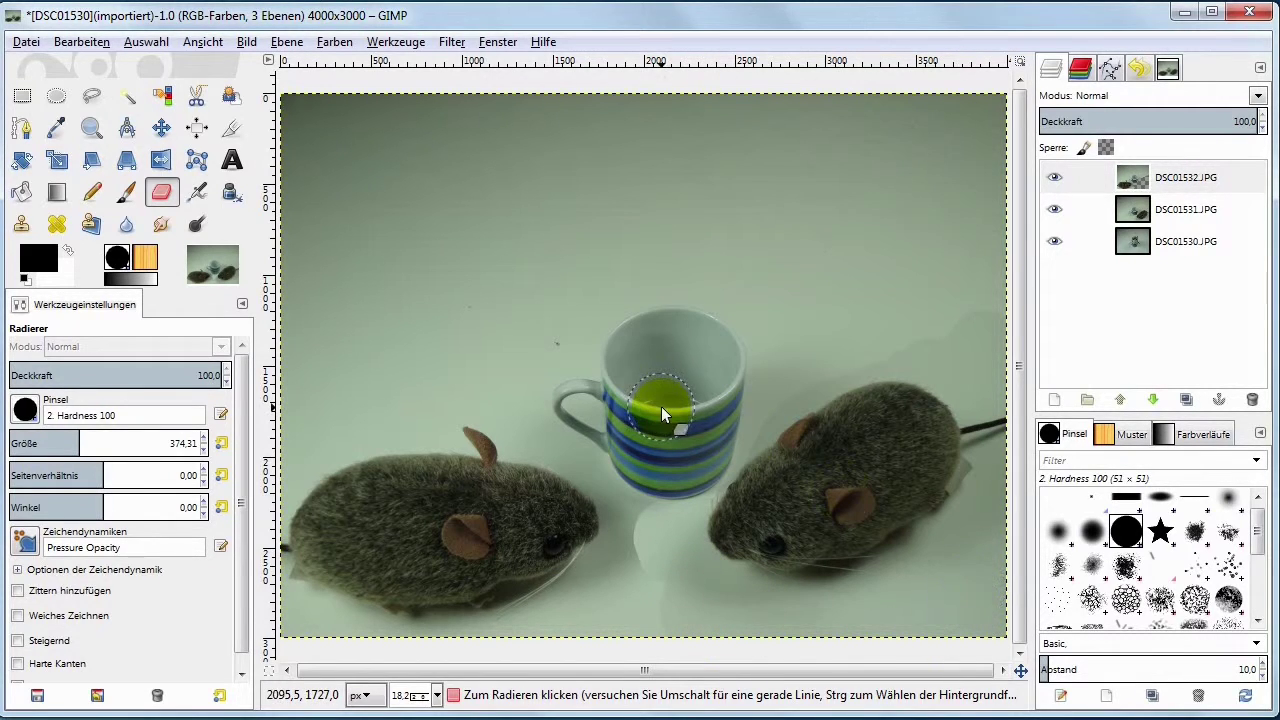
click(1055, 207)
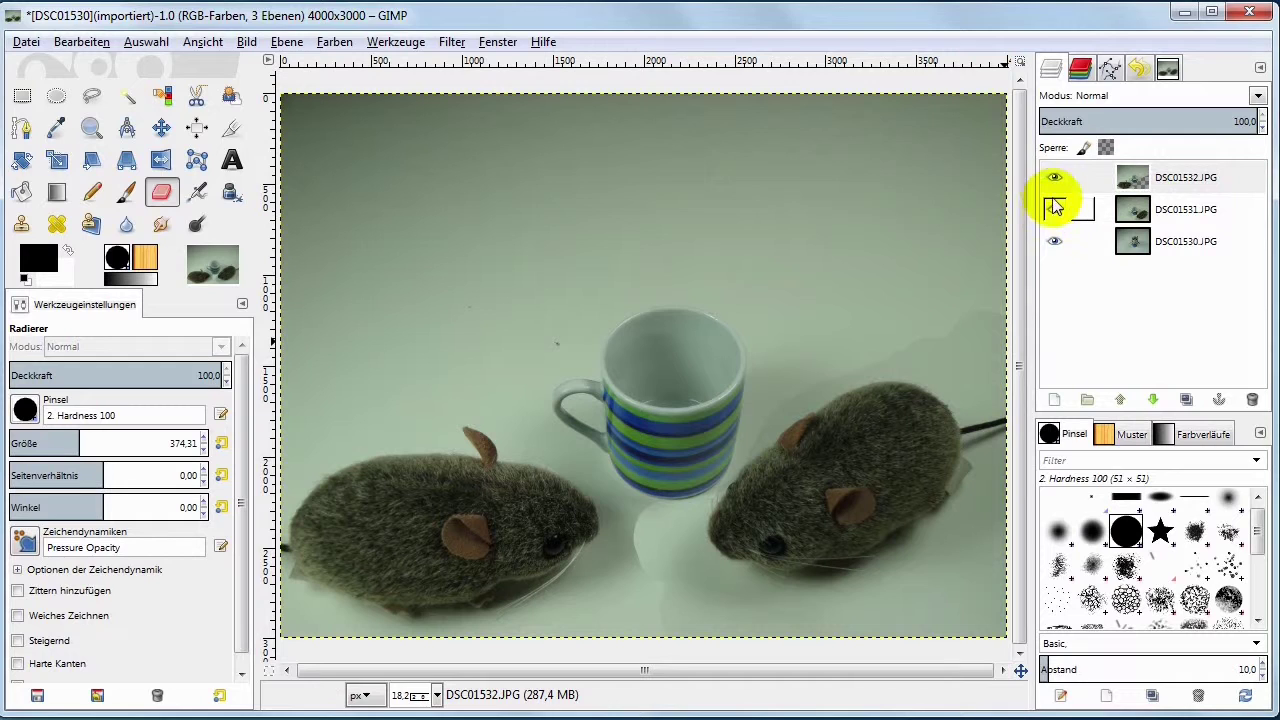
- Toggle layer eyes to check the erased areas, ending with DSC01532.JPG hidden
click(1055, 241)
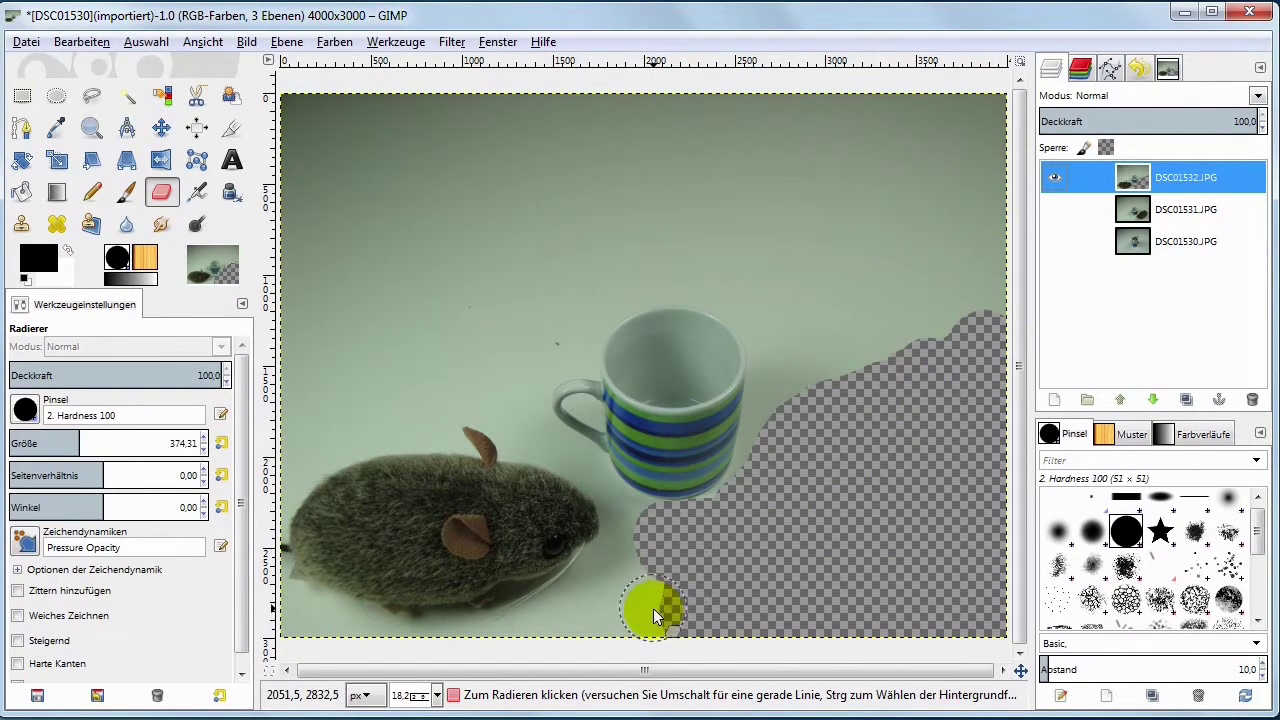
click(1054, 209)
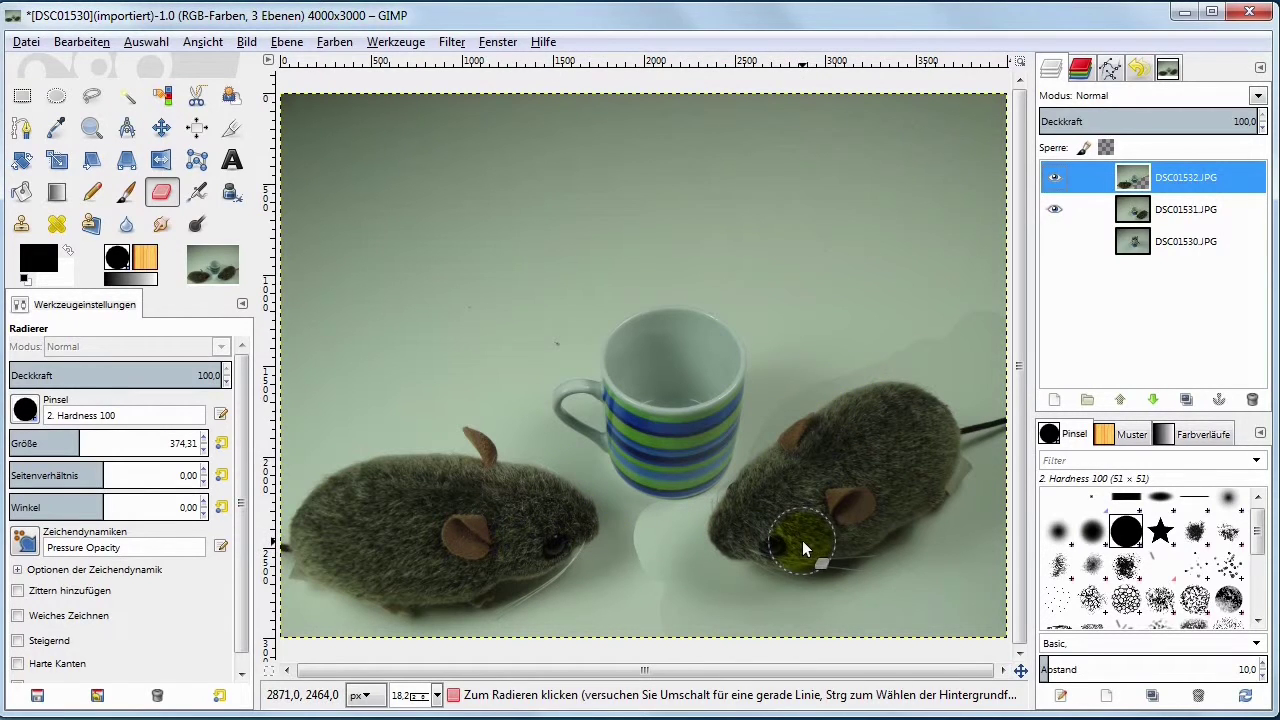
click(1058, 246)
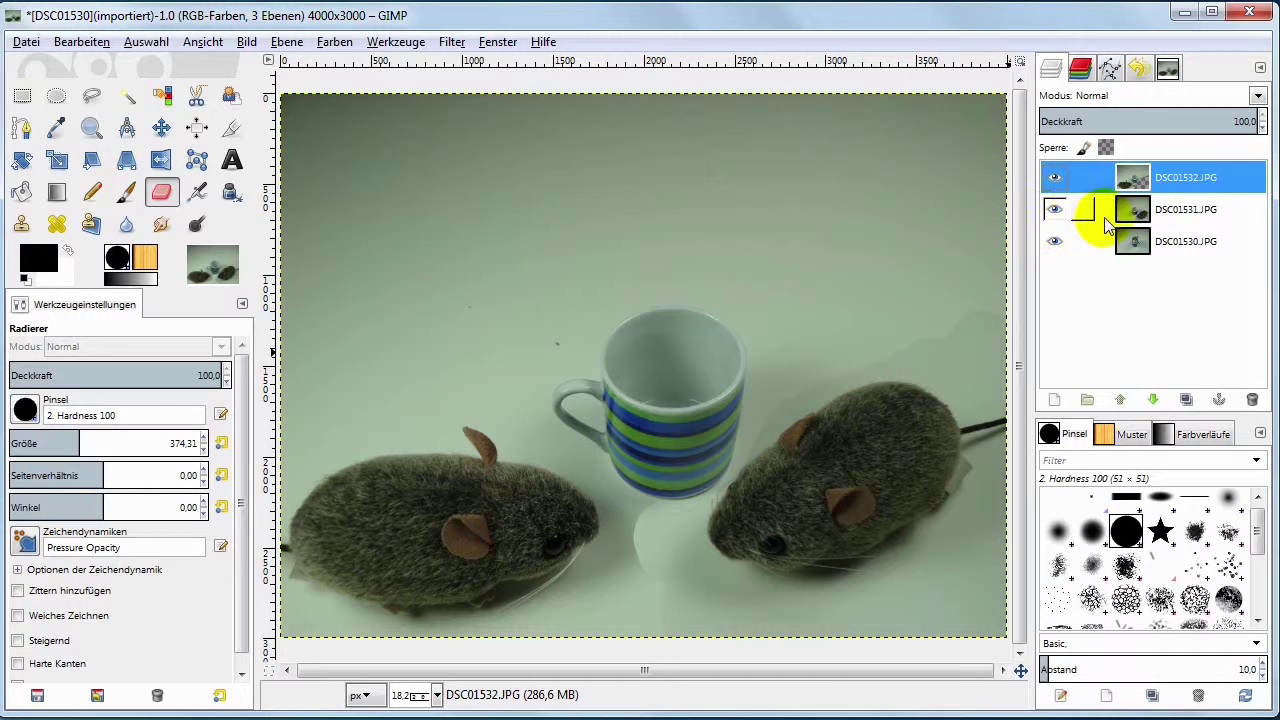
click(1056, 180)
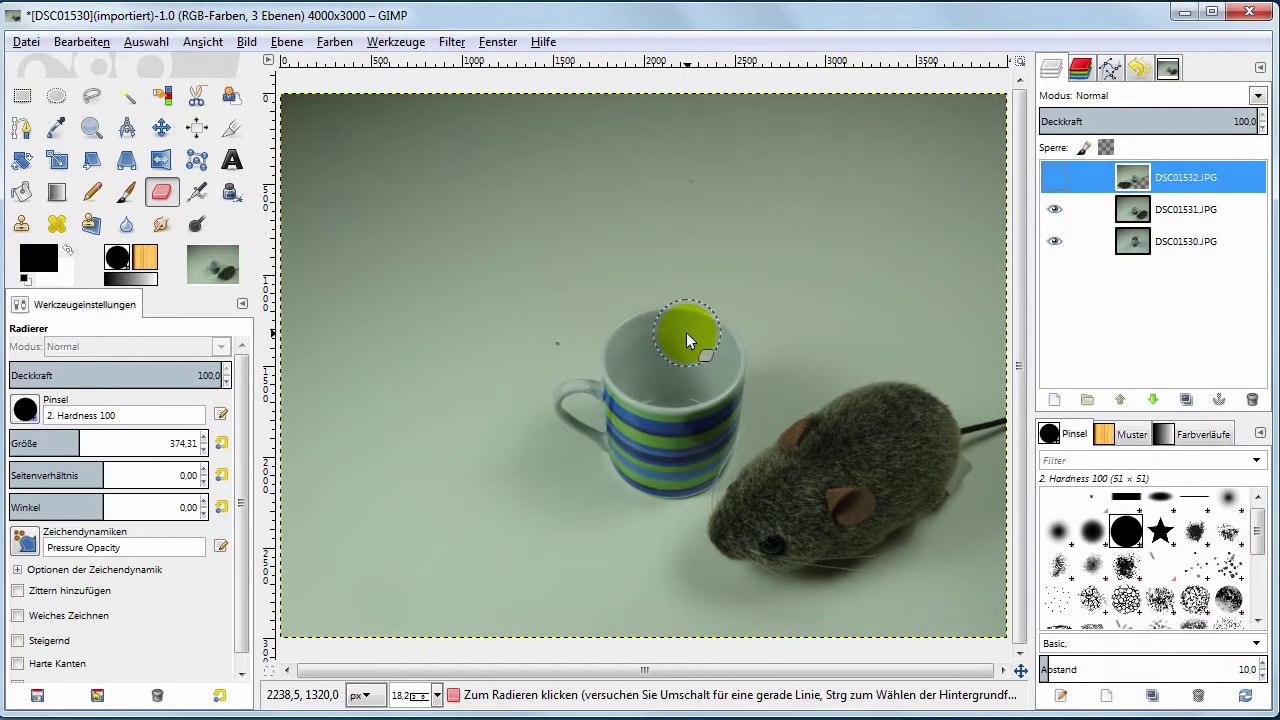
- On DSC01531.JPG, erase the mug opening to reveal the mouse sitting inside
click(688, 336)
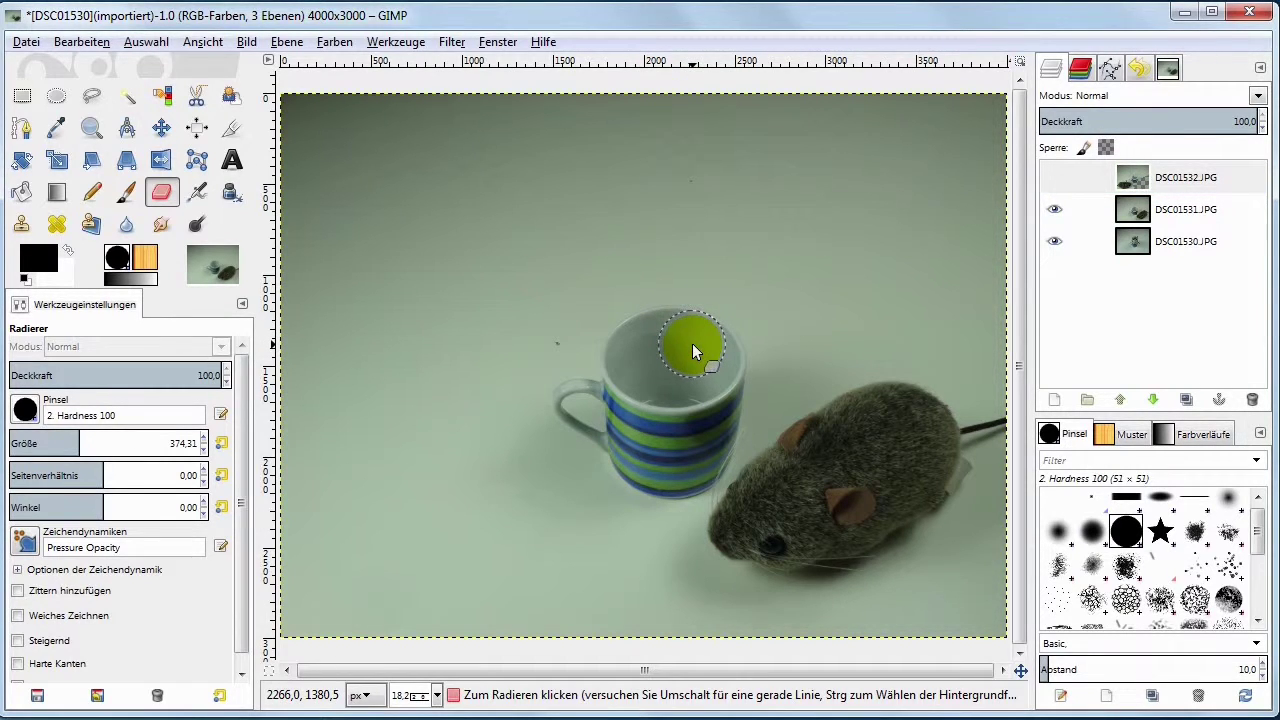
click(1185, 209)
mouse_move(728, 300)
mouse_down()
mouse_move(699, 323)
mouse_move(665, 305)
mouse_move(633, 350)
mouse_move(721, 364)
mouse_move(724, 346)
mouse_move(641, 376)
mouse_move(617, 352)
mouse_move(614, 322)
mouse_move(658, 261)
mouse_move(630, 260)
mouse_move(732, 278)
mouse_move(750, 359)
mouse_move(645, 289)
mouse_up()
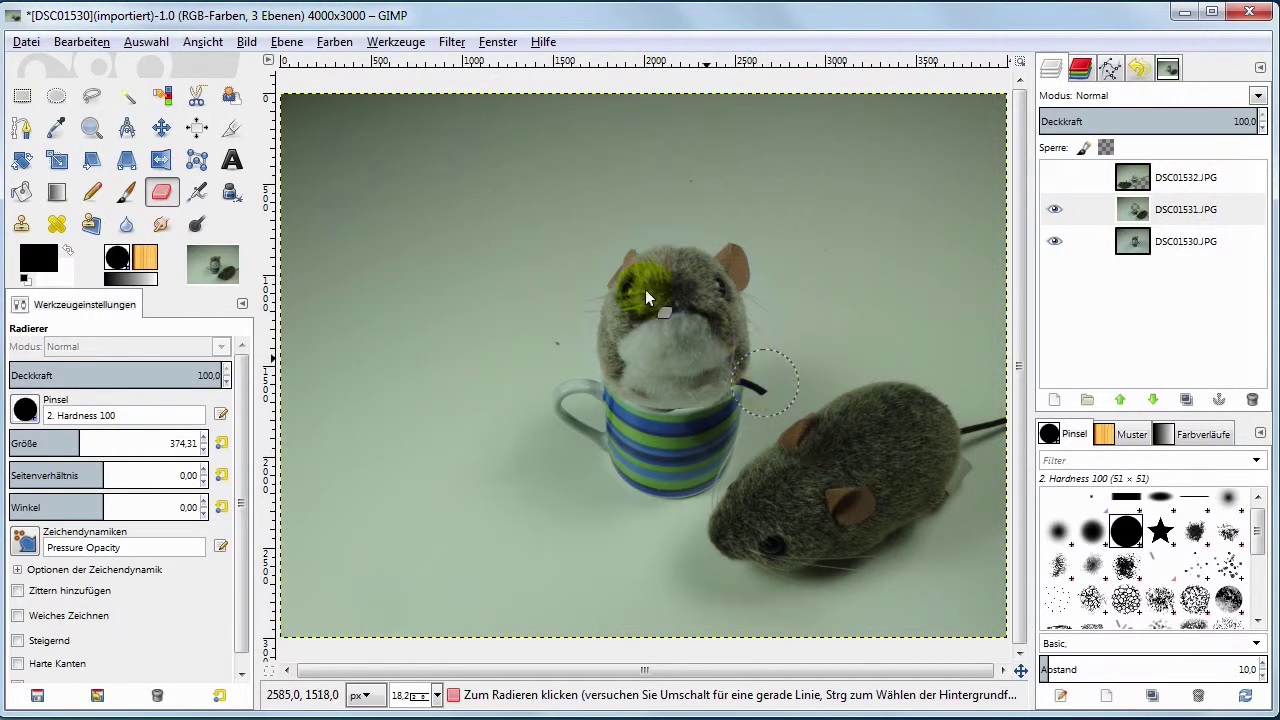
- Reduce the eraser to 163.99 and erase along the black cord toward the right mouse
drag(65, 443, 38, 443)
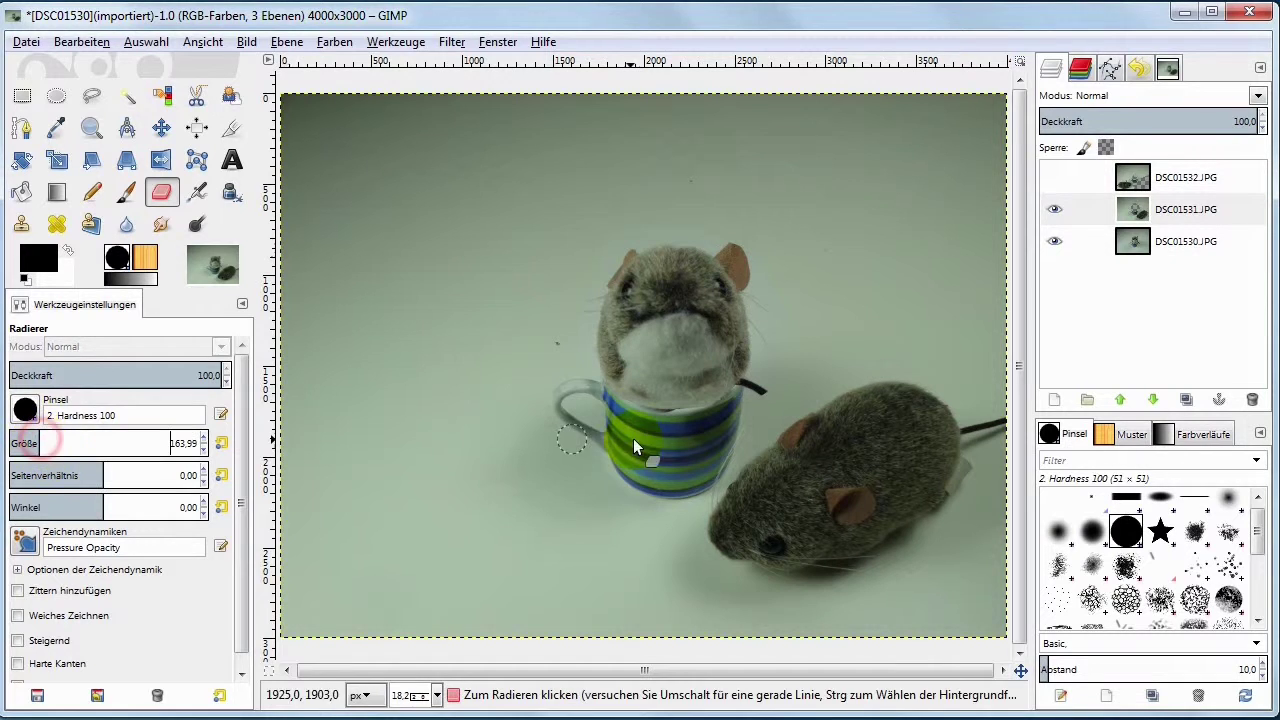
scroll(766, 418, up, 4)
click(775, 333)
drag(775, 333, 857, 390)
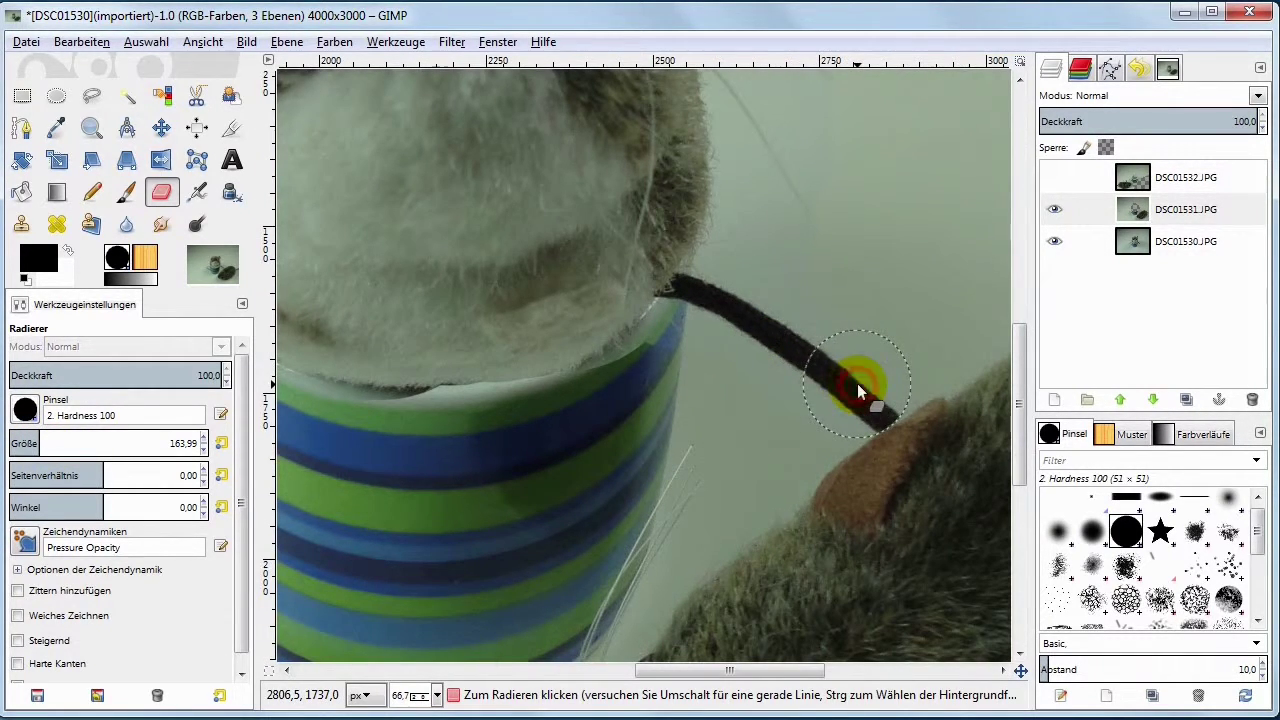
scroll(585, 343, down, 1)
scroll(600, 335, down, 2)
scroll(600, 335, down, 1)
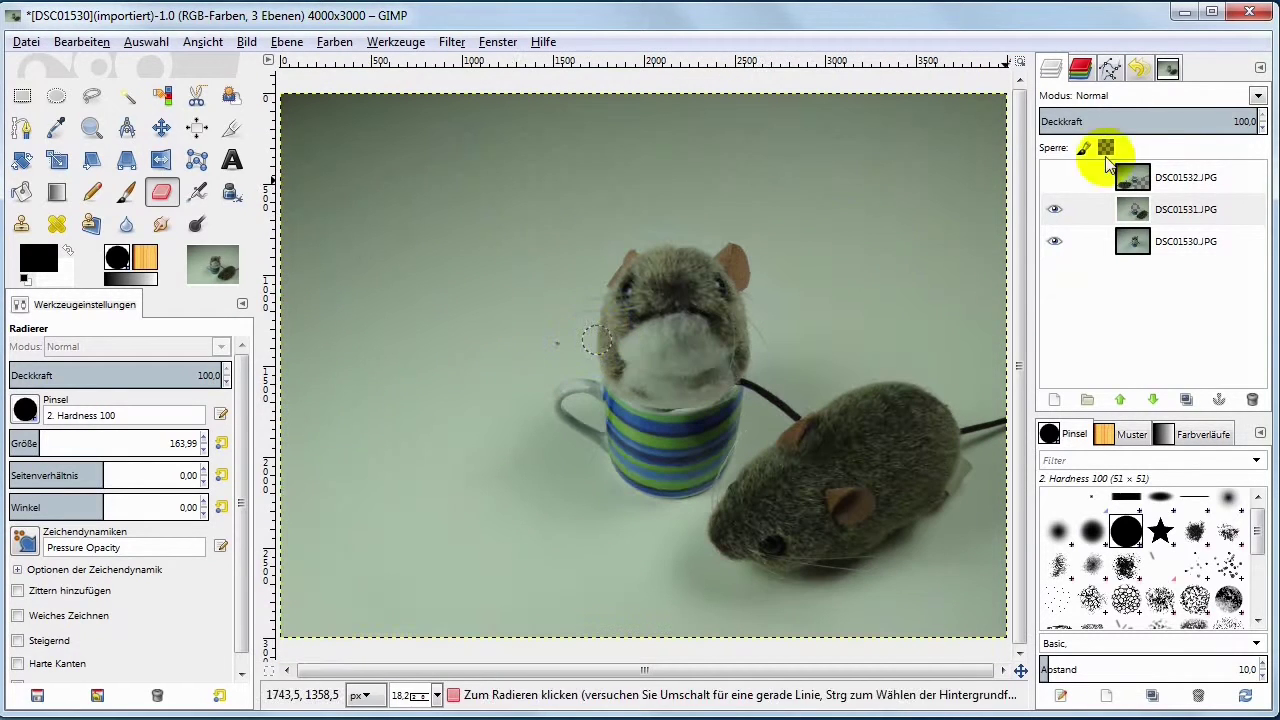
- Show DSC01532.JPG again and erase it inside the cup and beside it to reveal the sitting mouse
click(1055, 180)
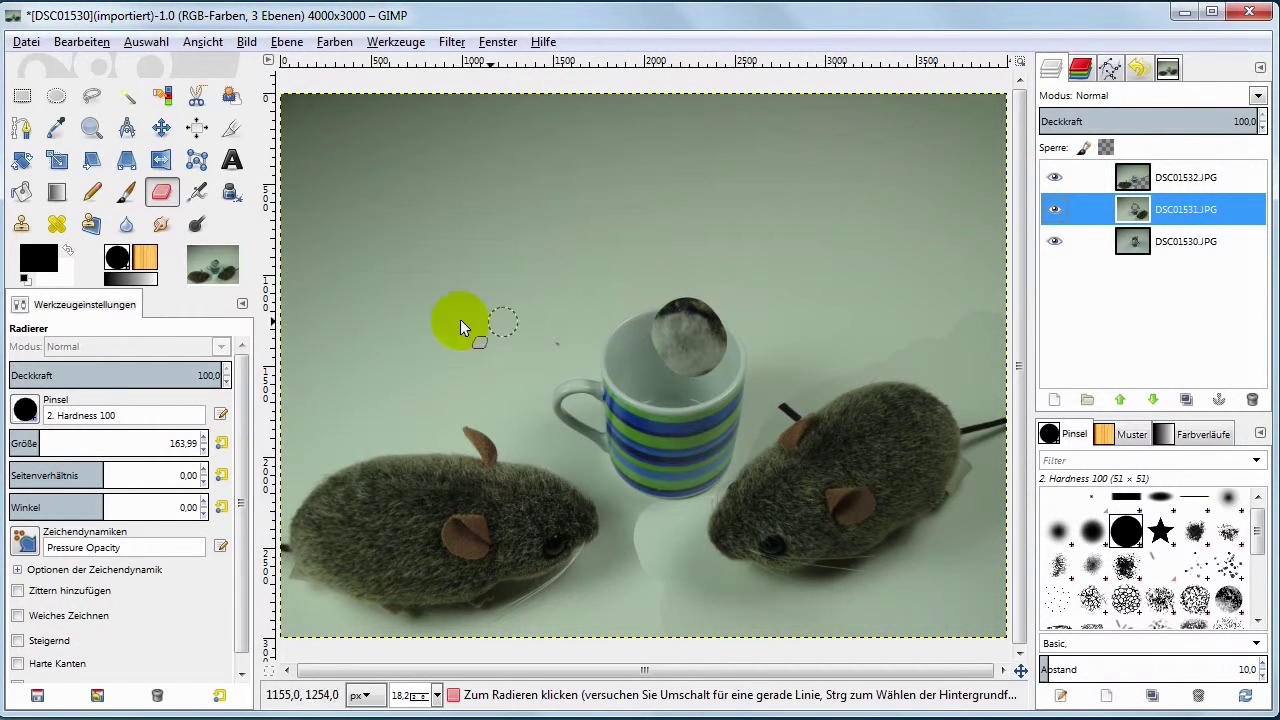
click(161, 192)
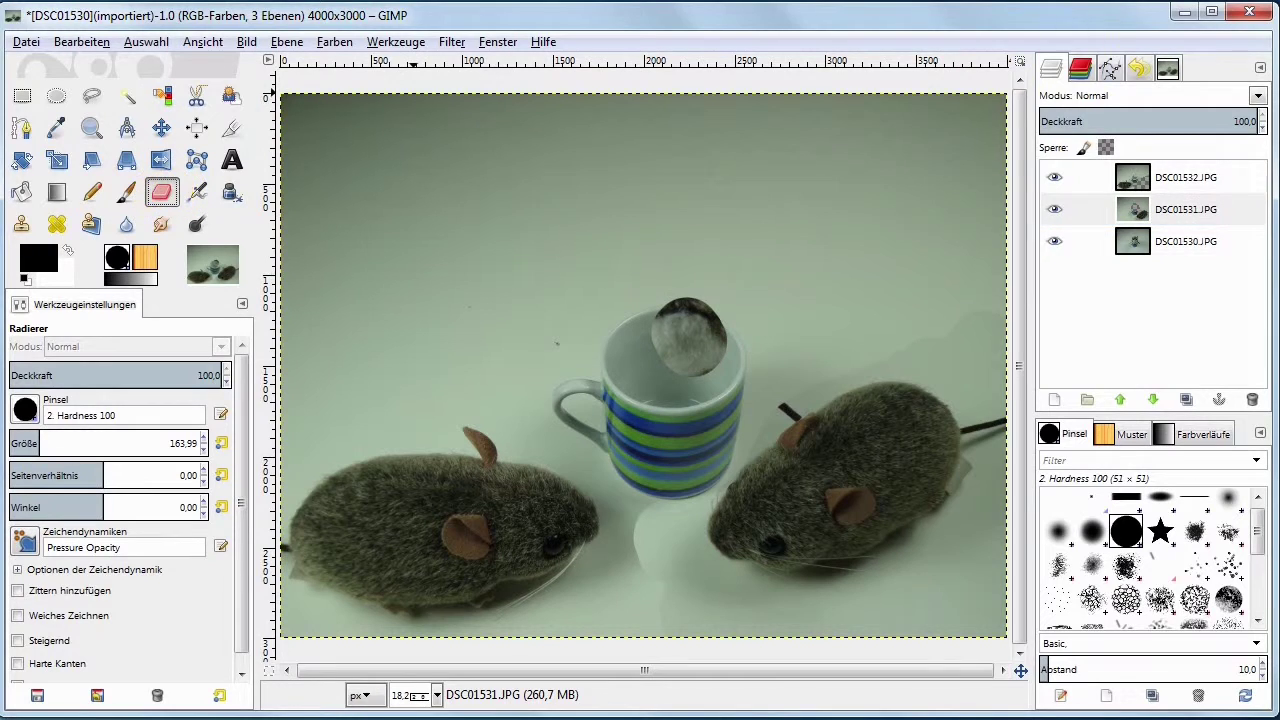
click(1170, 177)
mouse_move(672, 294)
mouse_down()
mouse_move(643, 256)
mouse_move(614, 309)
mouse_move(617, 347)
mouse_move(646, 342)
mouse_move(614, 366)
mouse_move(660, 396)
mouse_move(719, 379)
mouse_move(631, 377)
mouse_move(672, 398)
mouse_up()
mouse_move(733, 367)
mouse_down()
mouse_move(780, 397)
mouse_move(684, 263)
mouse_move(699, 246)
mouse_move(730, 292)
mouse_up()
mouse_move(743, 239)
mouse_down()
mouse_move(745, 312)
mouse_move(760, 350)
mouse_move(751, 299)
mouse_move(766, 343)
mouse_move(770, 313)
mouse_move(783, 343)
mouse_move(626, 278)
mouse_move(545, 327)
mouse_move(580, 296)
mouse_move(673, 305)
mouse_move(622, 345)
mouse_move(641, 322)
mouse_move(560, 339)
mouse_move(607, 333)
mouse_move(766, 254)
mouse_move(812, 250)
mouse_move(802, 295)
mouse_up()
mouse_move(631, 533)
mouse_down()
mouse_move(622, 583)
mouse_move(601, 543)
mouse_up()
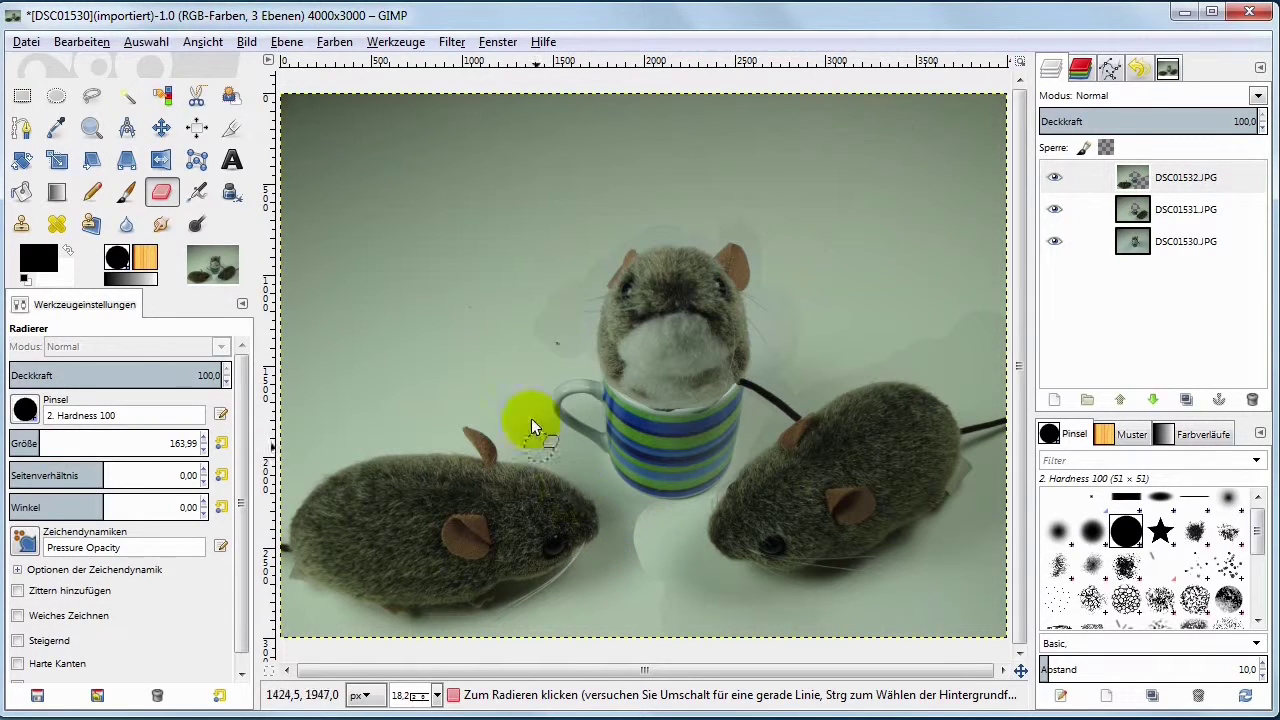
click(57, 128)
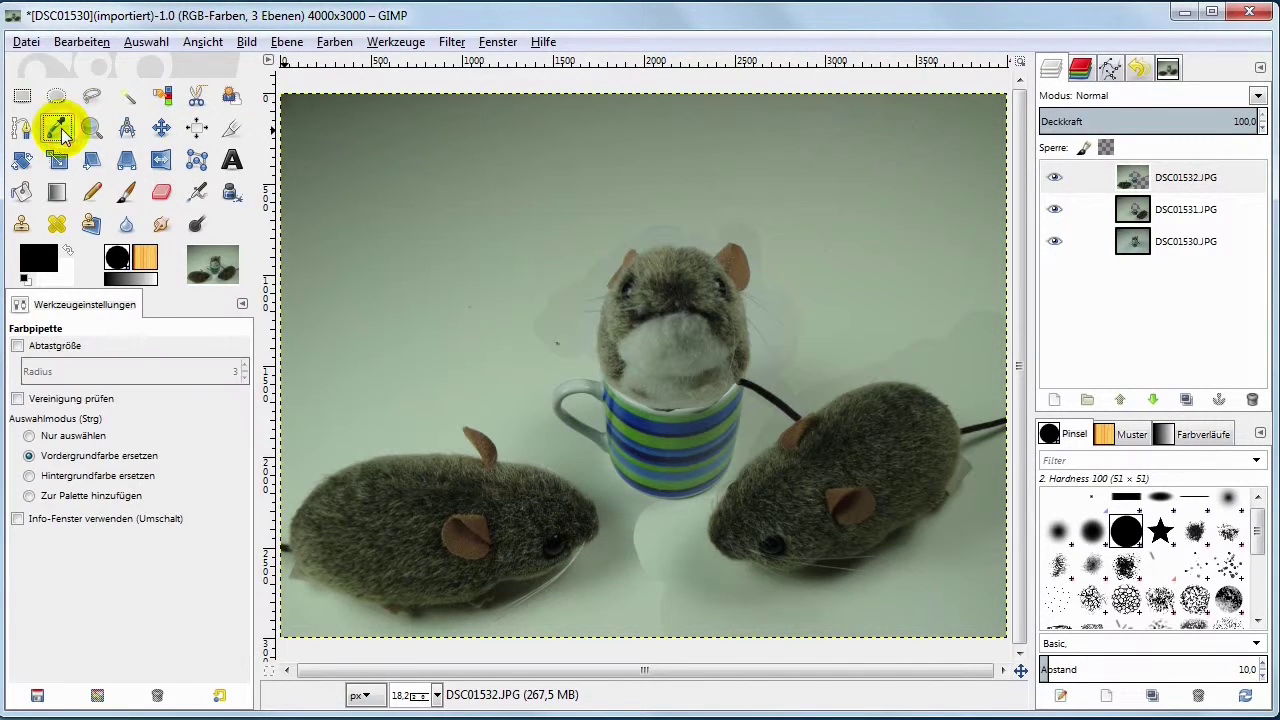
- Sample the grey-green background and airbrush over the light smudges beneath the cup and left mouse
click(616, 556)
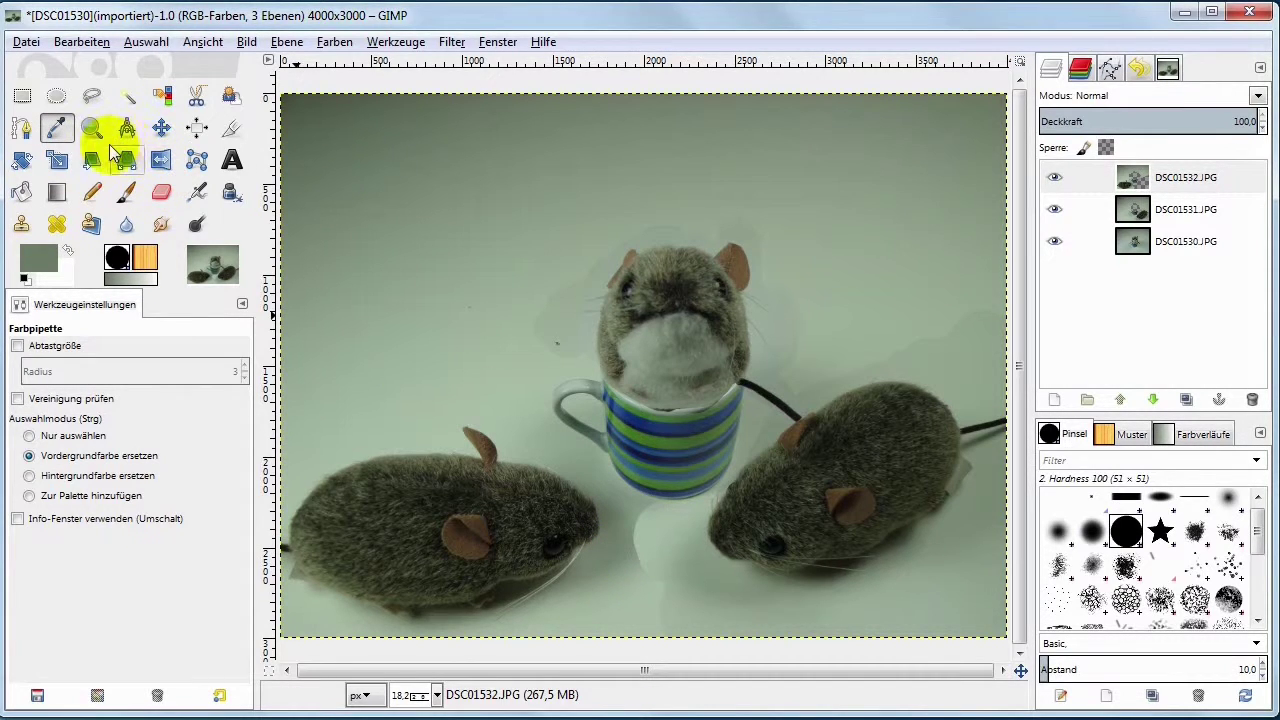
click(196, 191)
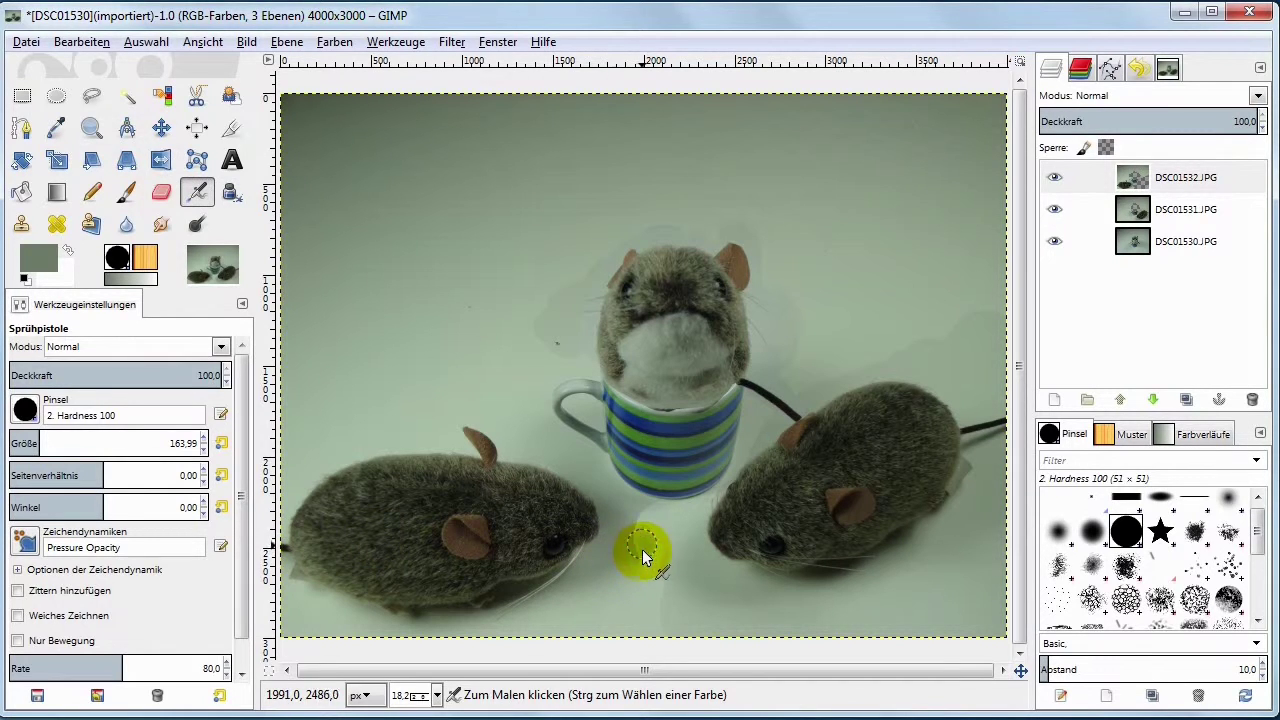
mouse_move(636, 539)
mouse_down()
mouse_move(666, 548)
mouse_move(658, 525)
mouse_up()
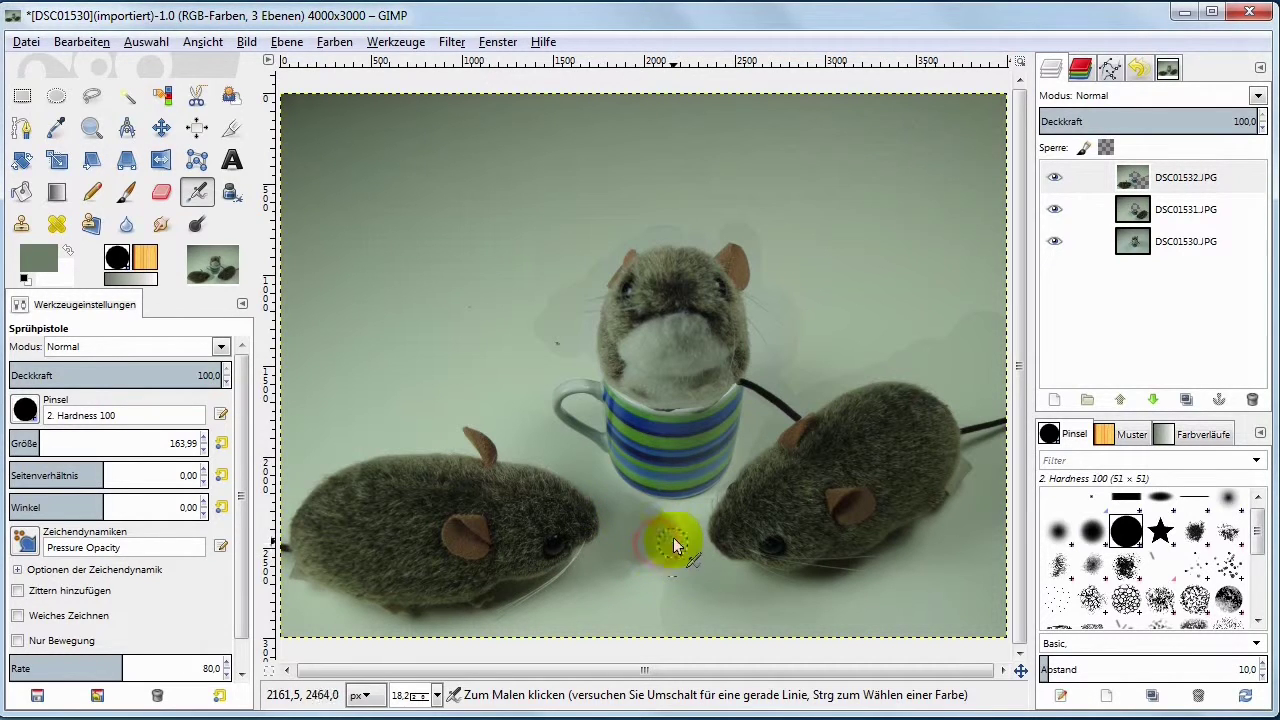
mouse_move(651, 586)
mouse_down()
mouse_move(600, 571)
mouse_move(531, 623)
mouse_move(609, 608)
mouse_move(614, 591)
mouse_move(548, 601)
mouse_up()
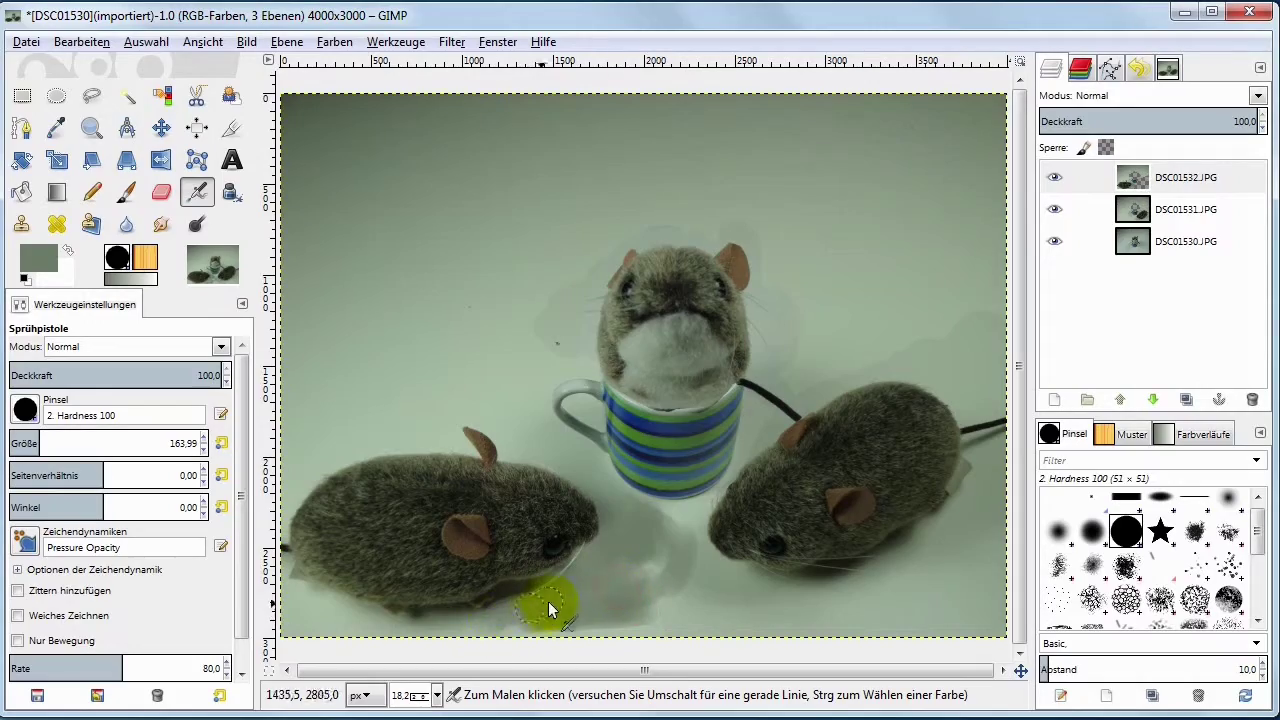
mouse_move(443, 643)
mouse_down()
mouse_move(694, 634)
mouse_move(668, 606)
mouse_up()
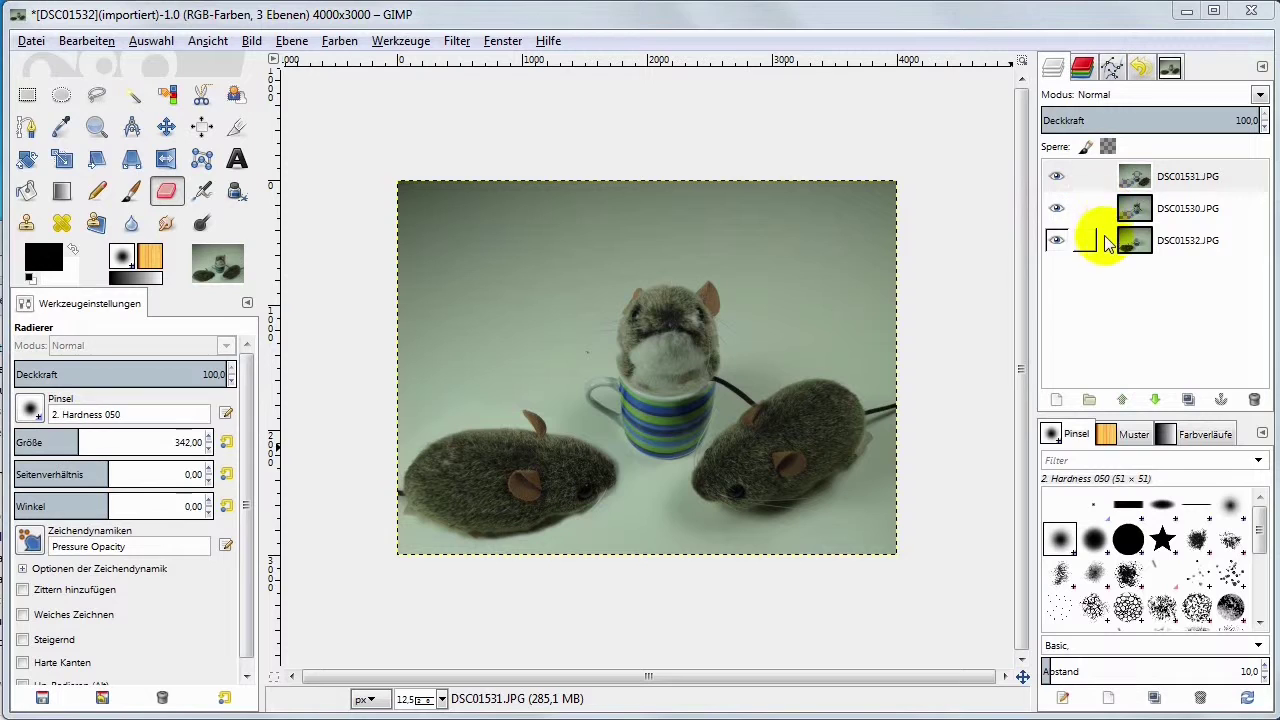
- Hide and re-show the DSC01530 layer to compare the three-mice composite
click(1062, 176)
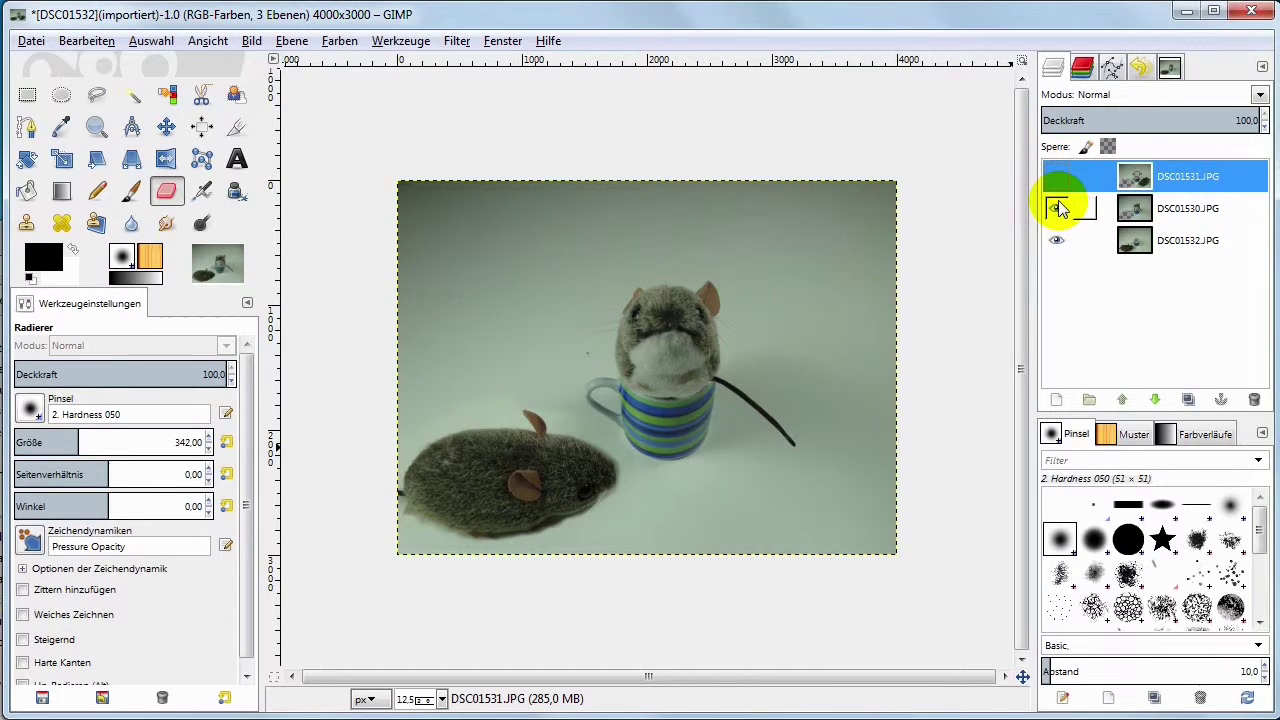
click(1058, 207)
click(1057, 207)
click(1057, 180)
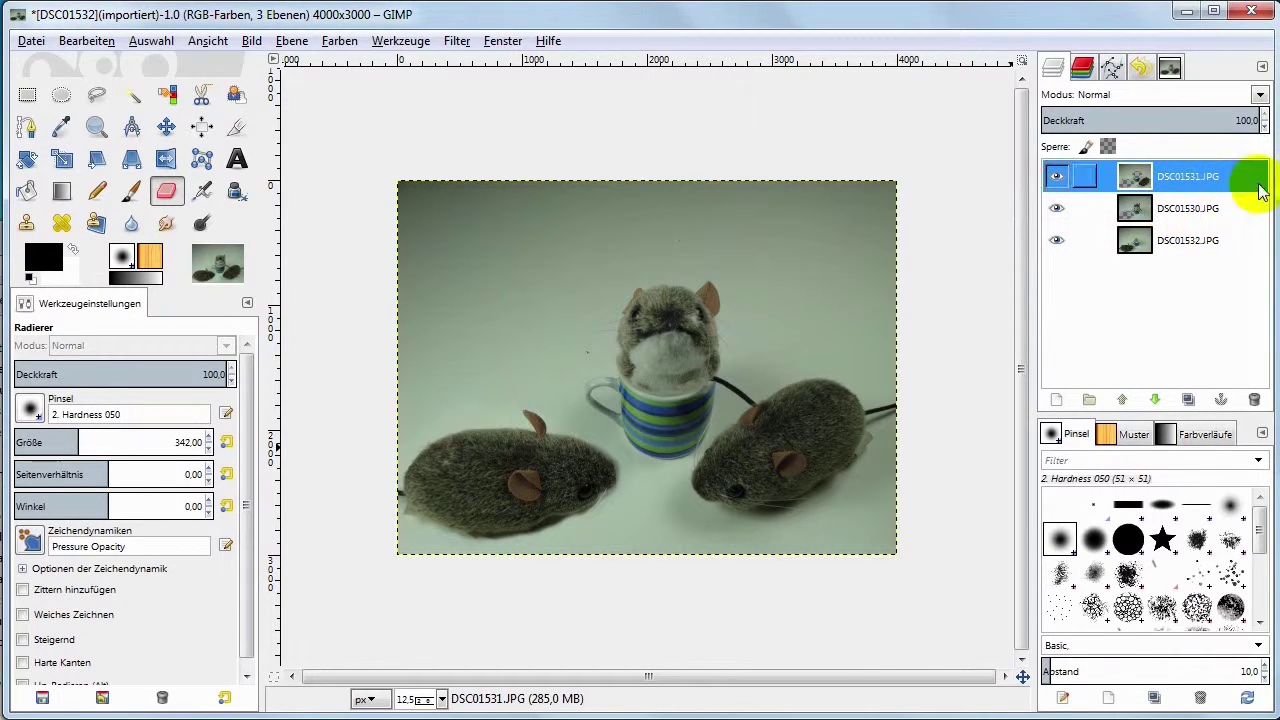
click(30, 41)
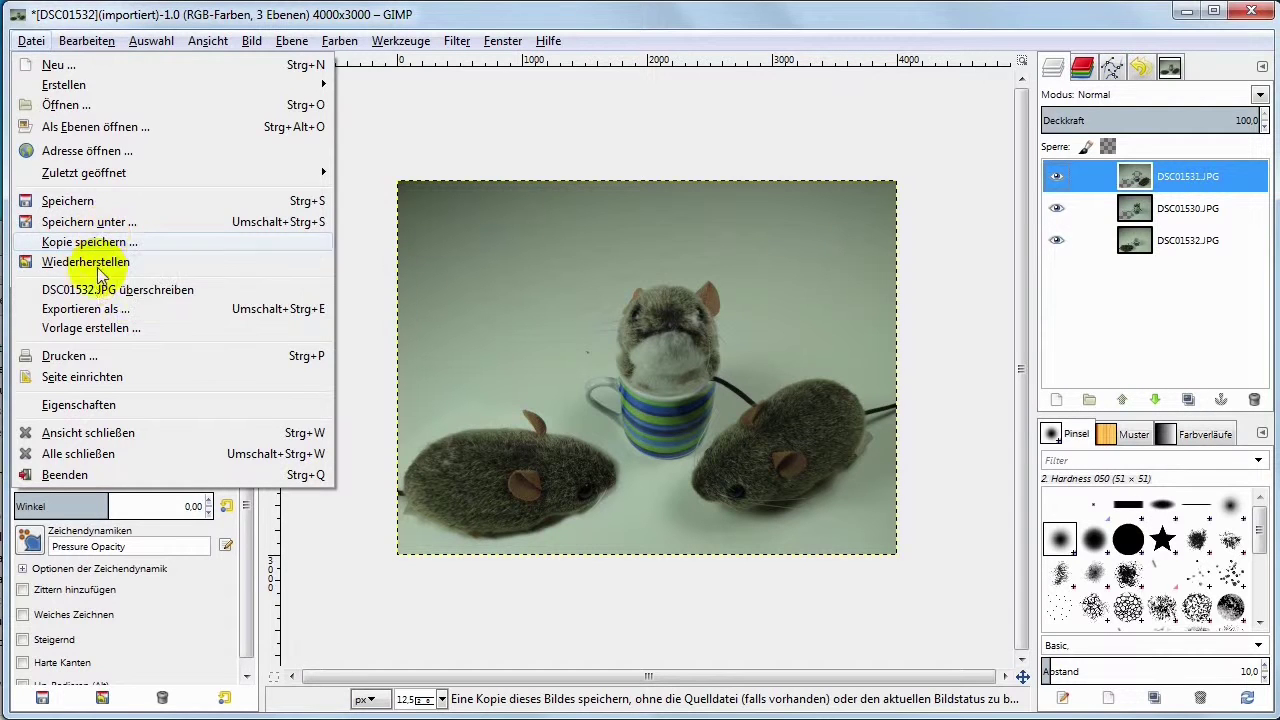
- Export the image as Mäuse.JPG into Beispiel with JPEG quality 97
click(97, 310)
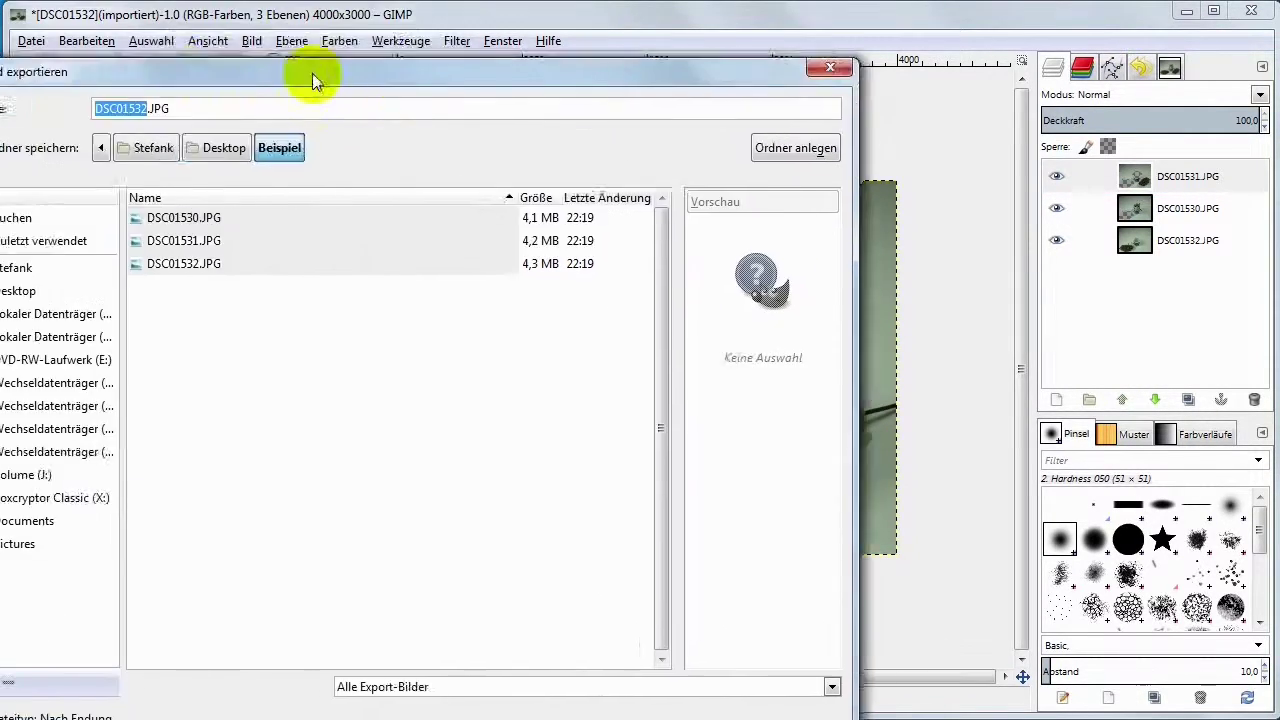
mouse_move(312, 73)
mouse_down()
mouse_move(473, 24)
mouse_move(420, 3)
mouse_up()
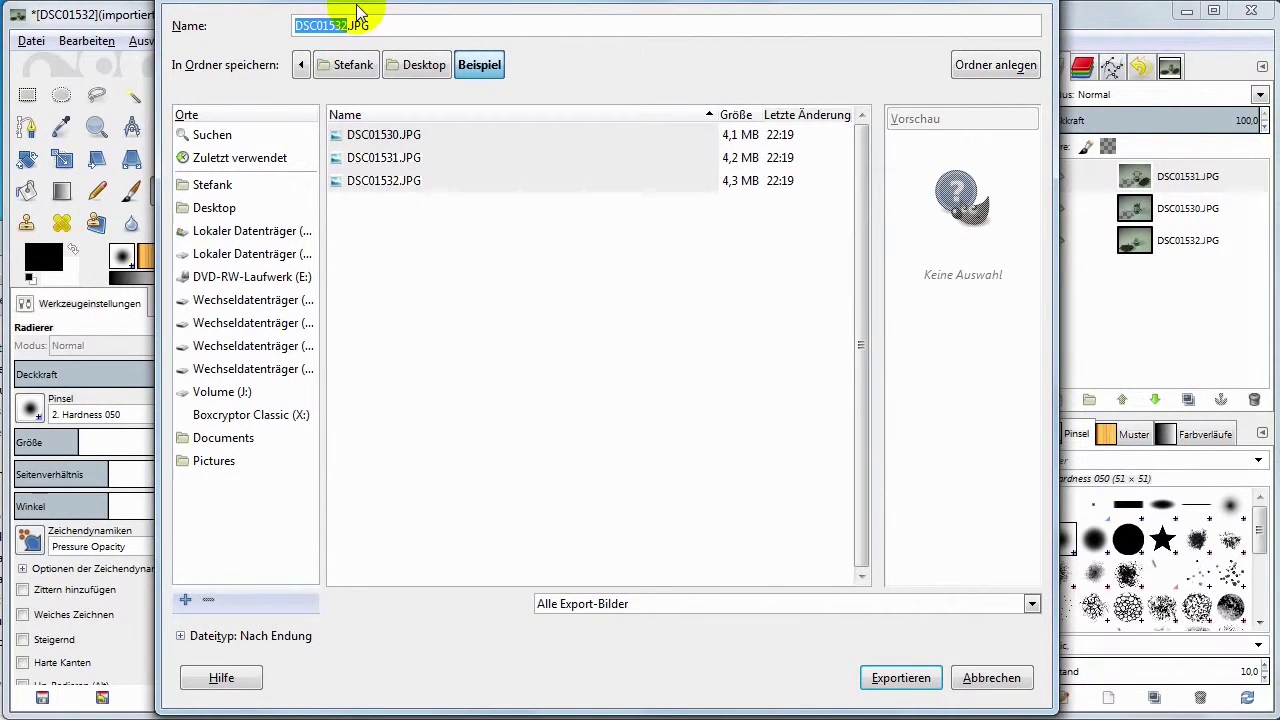
text(Mäuse)
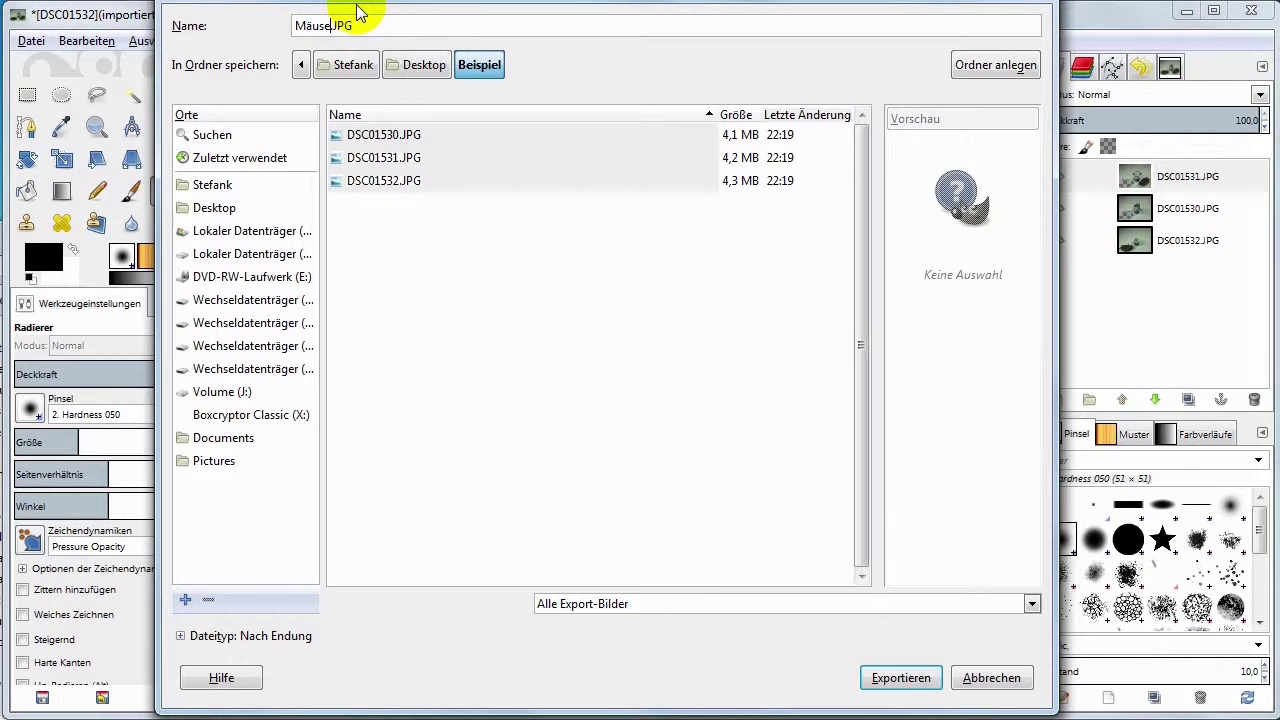
key(Return)
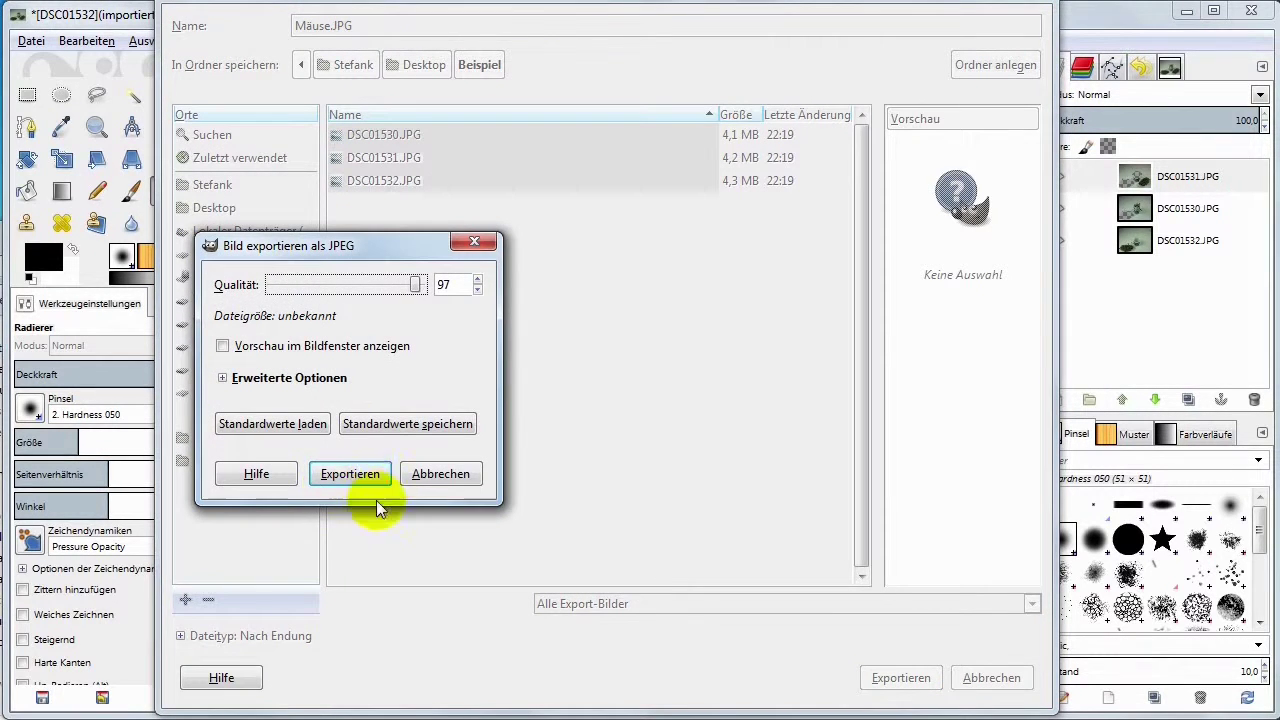
click(350, 474)
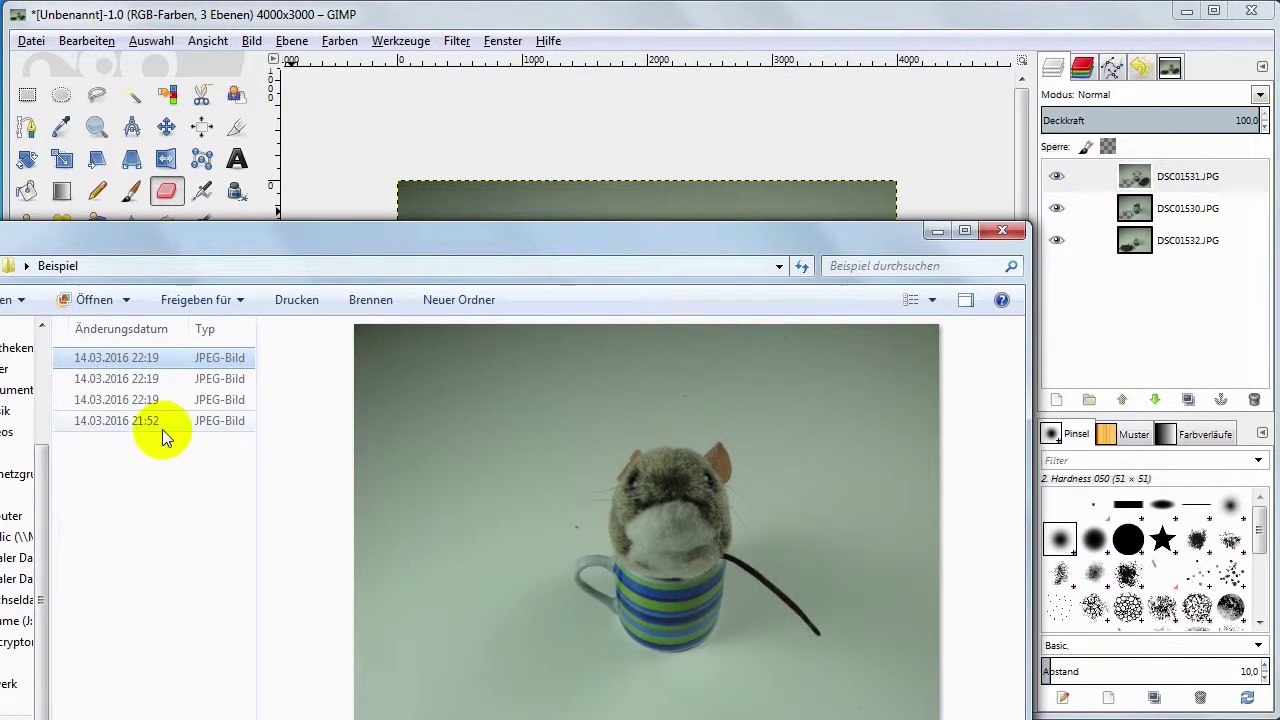
- Preview Mäuse.JPG in Explorer, showing the 4000 x 3000, 3,62 MB composite
click(160, 421)
drag(361, 246, 520, 124)
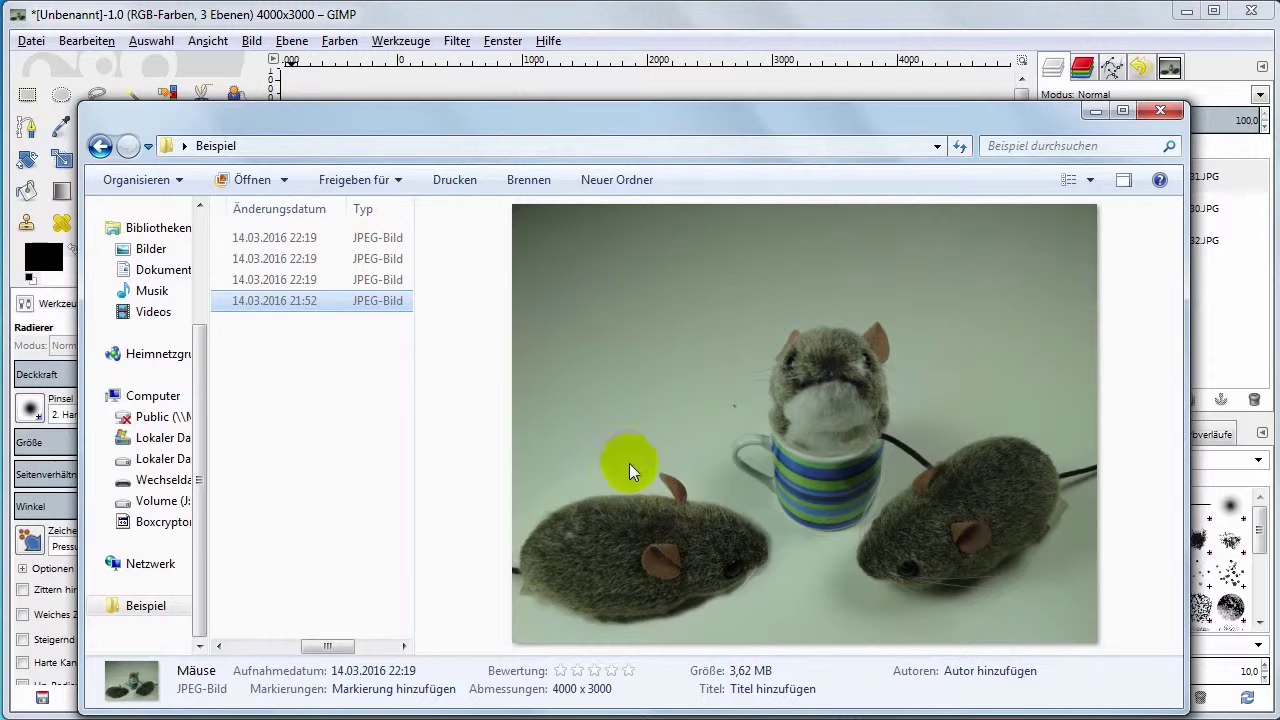